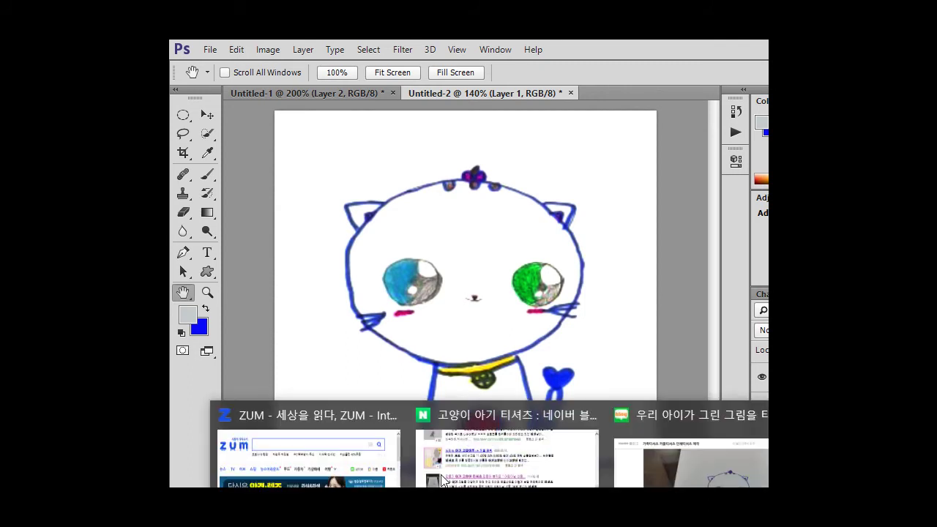
Switch from Photoshop's cat drawing to the browser showing Naver results for baby cat T-shirts.
left_click(451, 395)
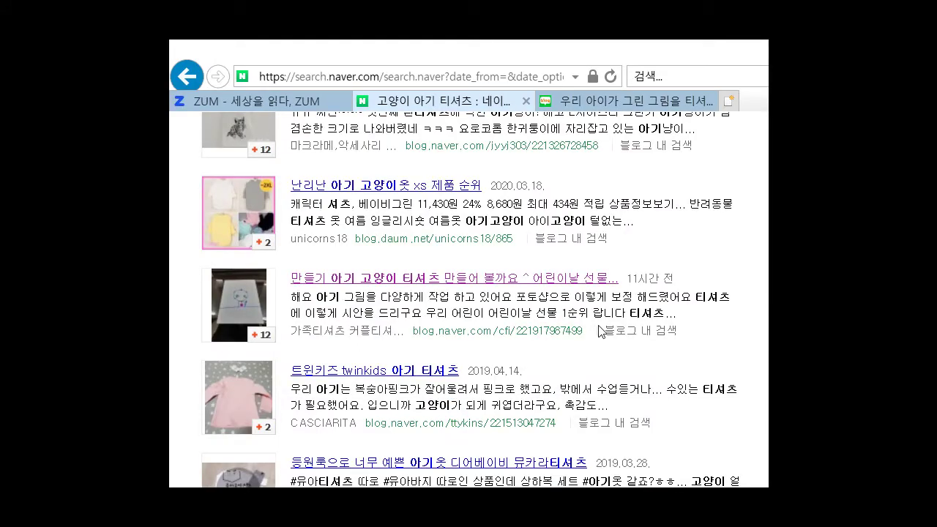
Open the third blog result '만들기 아기 고양이 티셔츠…' about turning a child's drawing into a T-shirt.
left_click(642, 303)
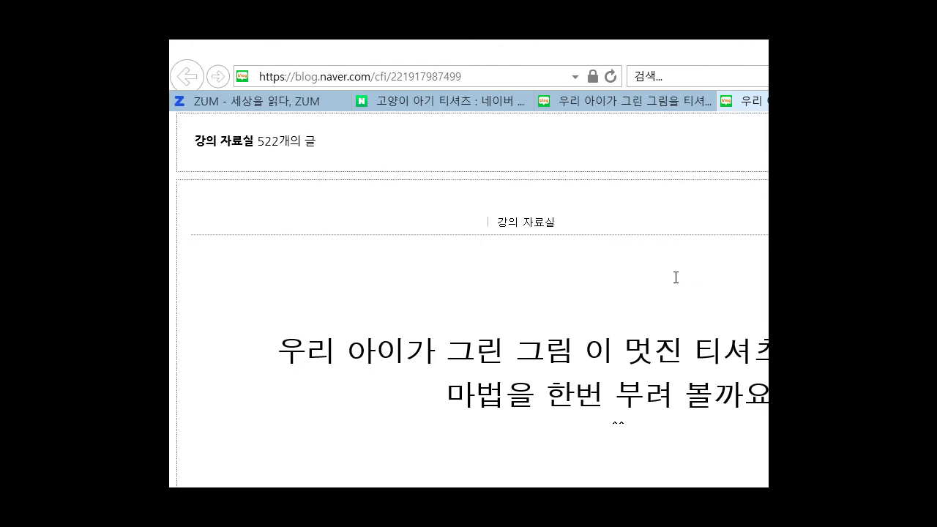
Scroll through the T-shirt shop's blog post, then return to the 고양이 아기 티셔츠 results tab.
scroll(672, 278, "up", 5)
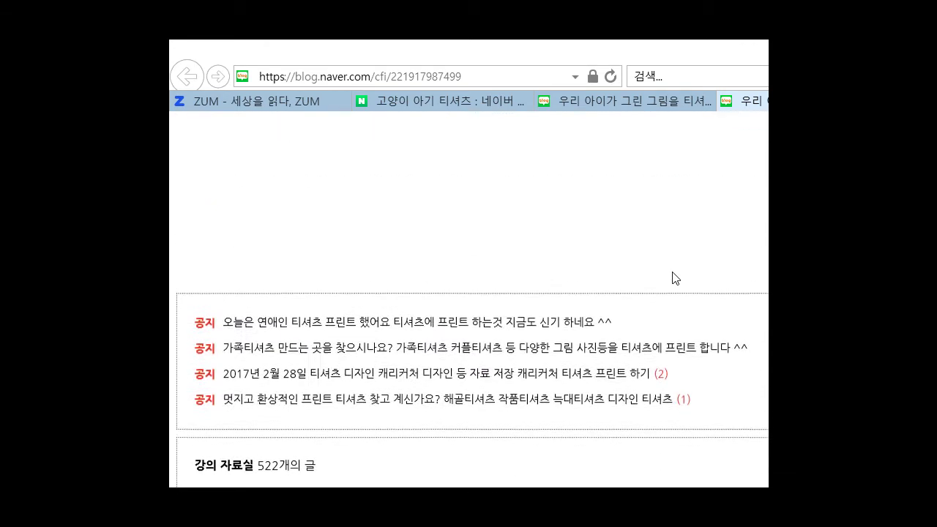
scroll(672, 279, "up", 5)
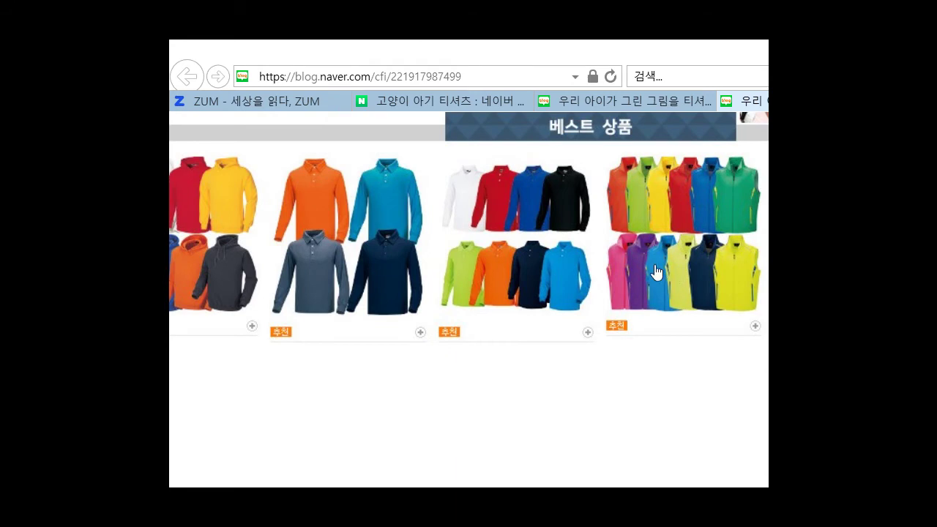
scroll(660, 278, "up", 3)
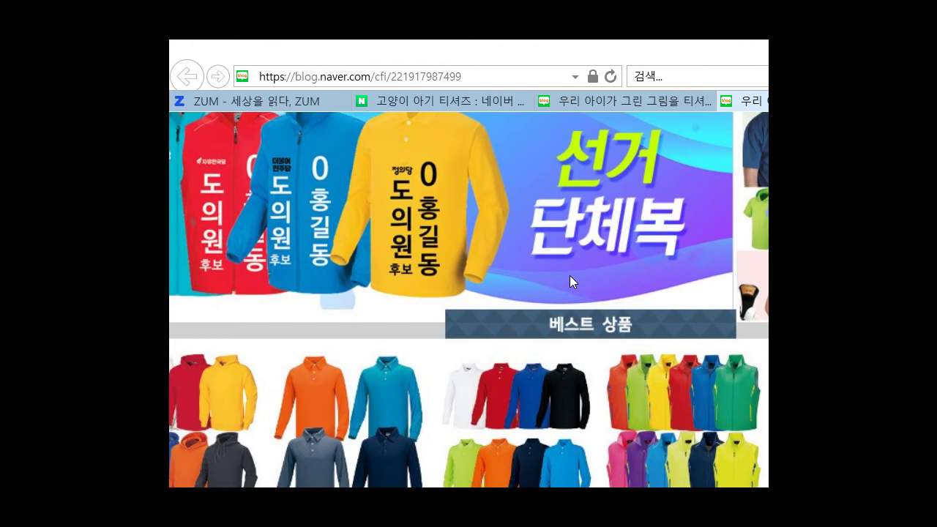
scroll(577, 277, "up", 3)
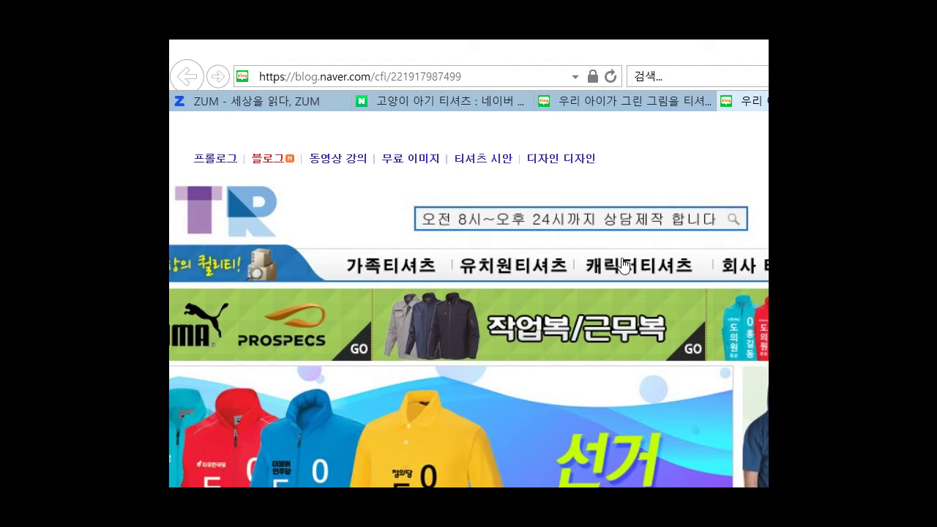
scroll(623, 265, "down", 3)
scroll(623, 265, "down", 3)
scroll(622, 265, "down", 2)
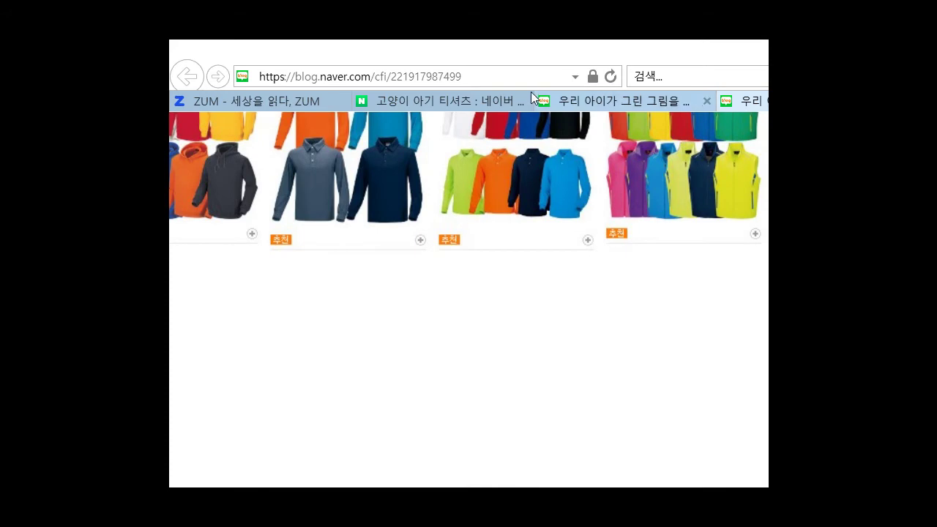
left_click(413, 95)
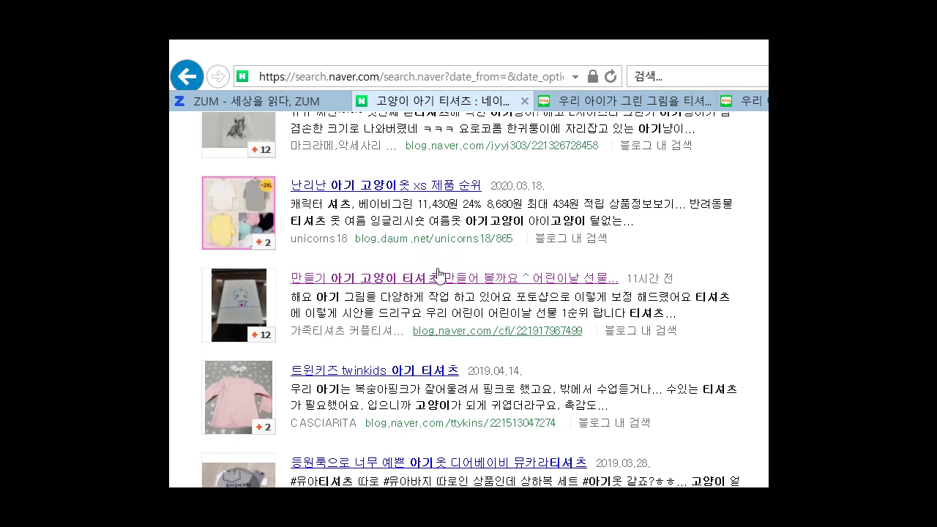
Browse the 고양이 아기 티셔츠 blog results and select the whole search query.
scroll(435, 284, "down", 3)
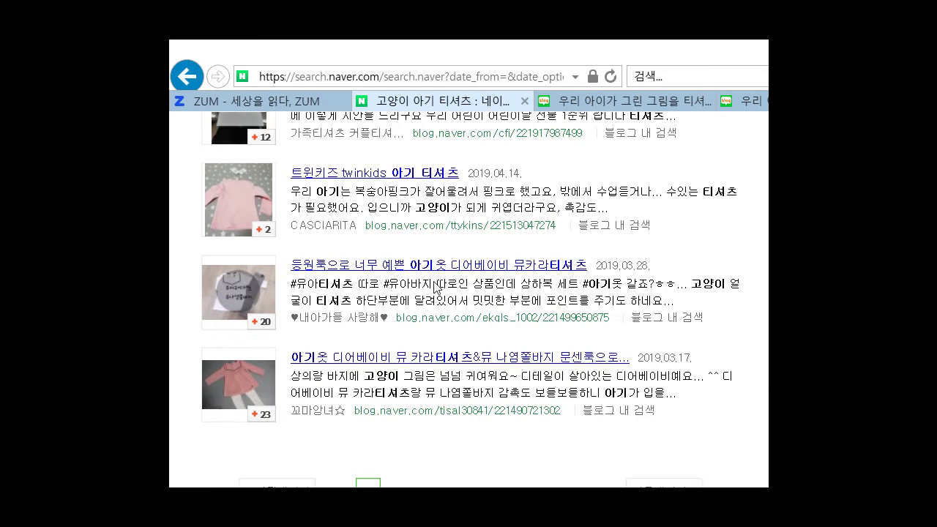
scroll(436, 284, "up", 5)
scroll(436, 275, "up", 4)
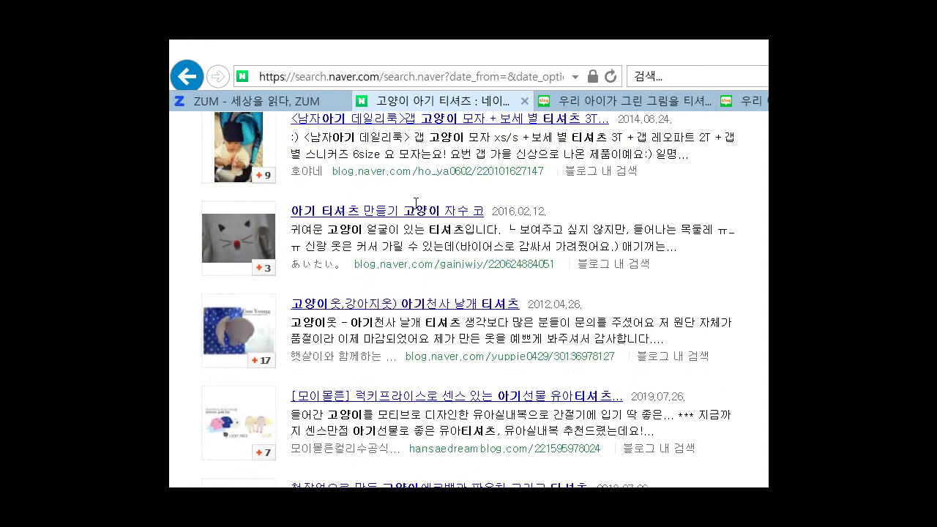
scroll(440, 257, "up", 3)
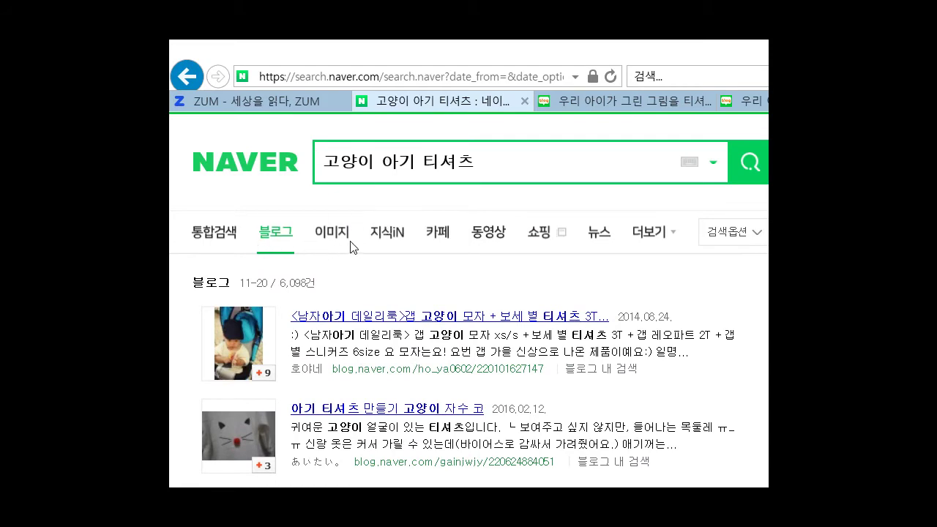
scroll(392, 275, "down", 2)
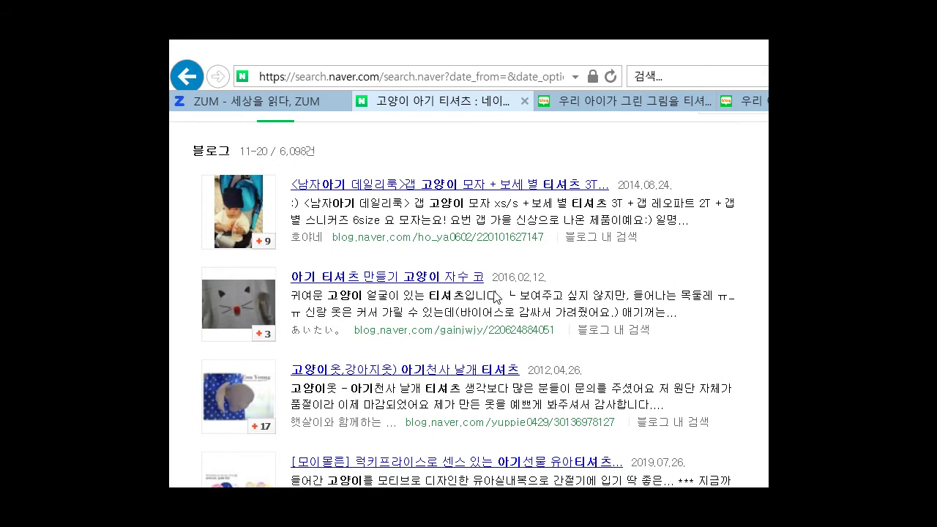
scroll(590, 282, "up", 2)
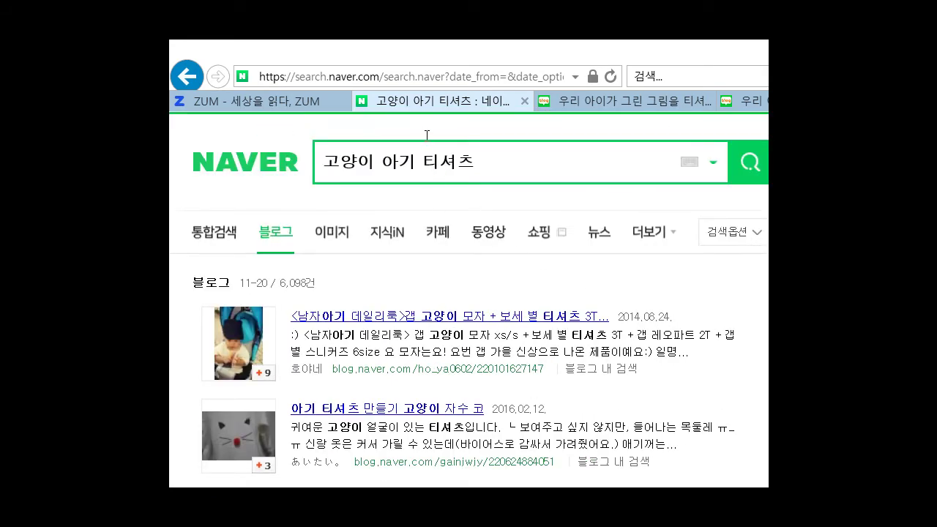
left_click_drag(475, 162, 323, 164)
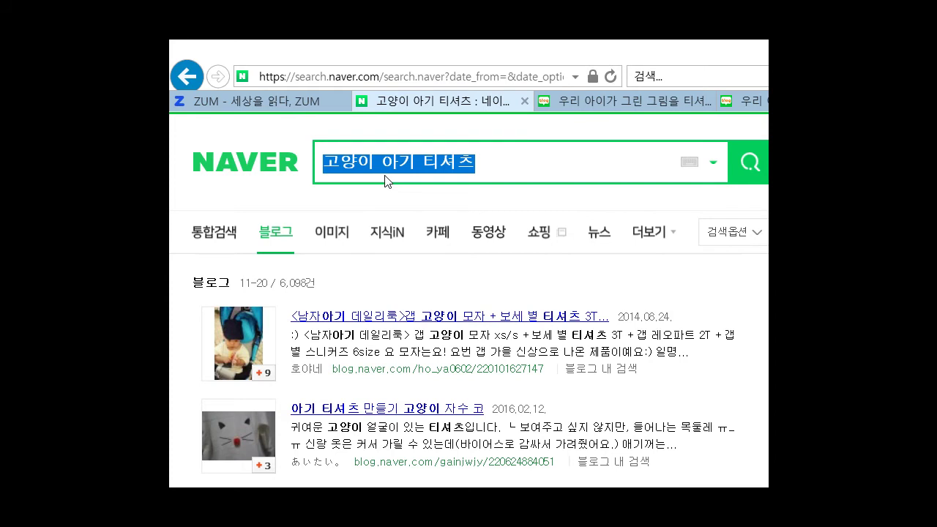
Search for 가족티셔츠제작 by typing 가족티셔츠 and choosing the autocomplete suggestion.
type("가족티셔")
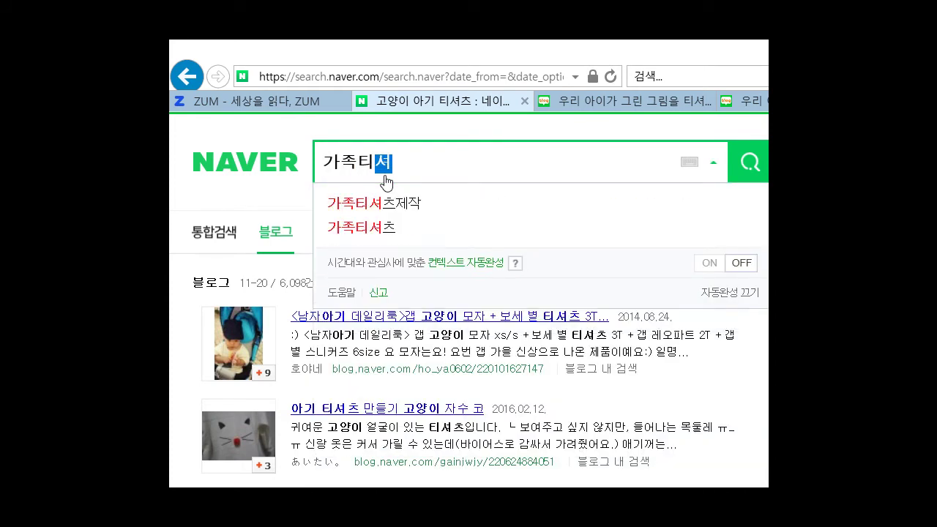
type("츠")
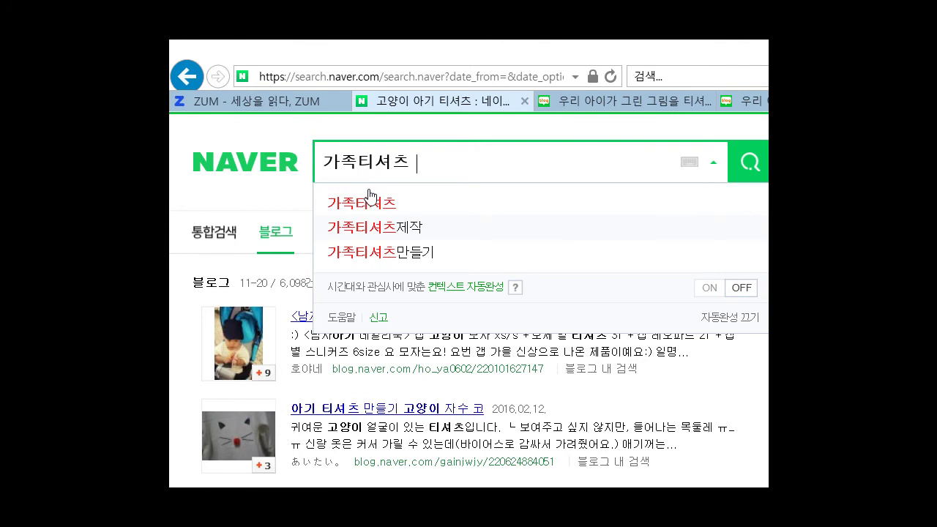
left_click(369, 196)
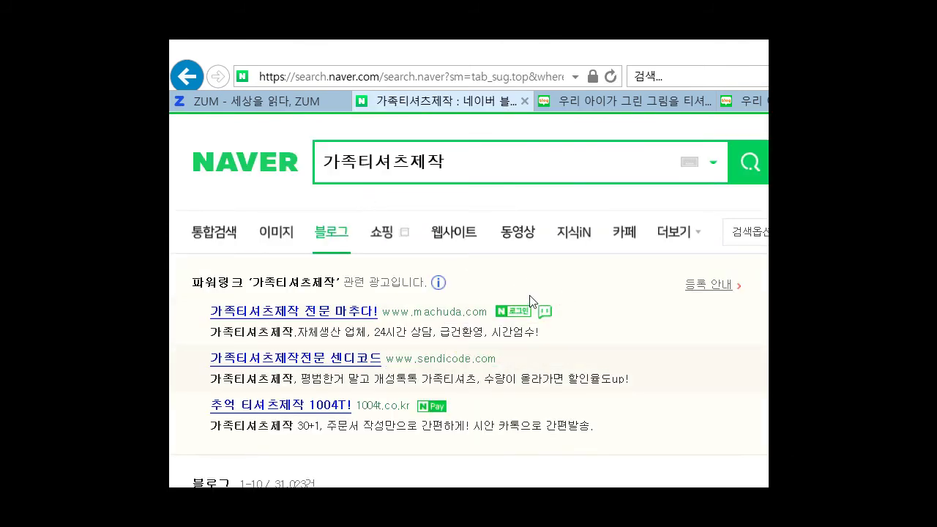
Scroll through the first page of 가족티셔츠제작 blog results.
scroll(531, 301, "down", 3)
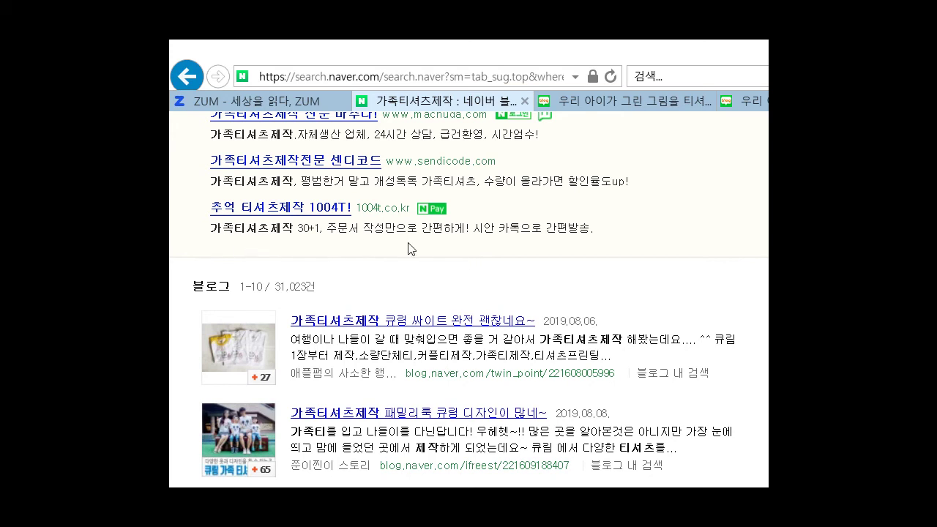
scroll(535, 267, "down", 3)
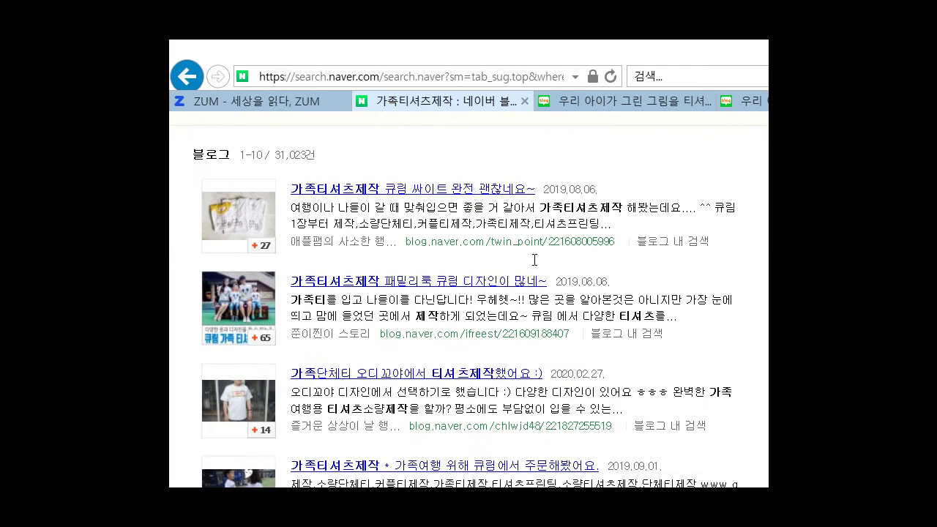
scroll(523, 265, "down", 3)
scroll(477, 341, "down", 3)
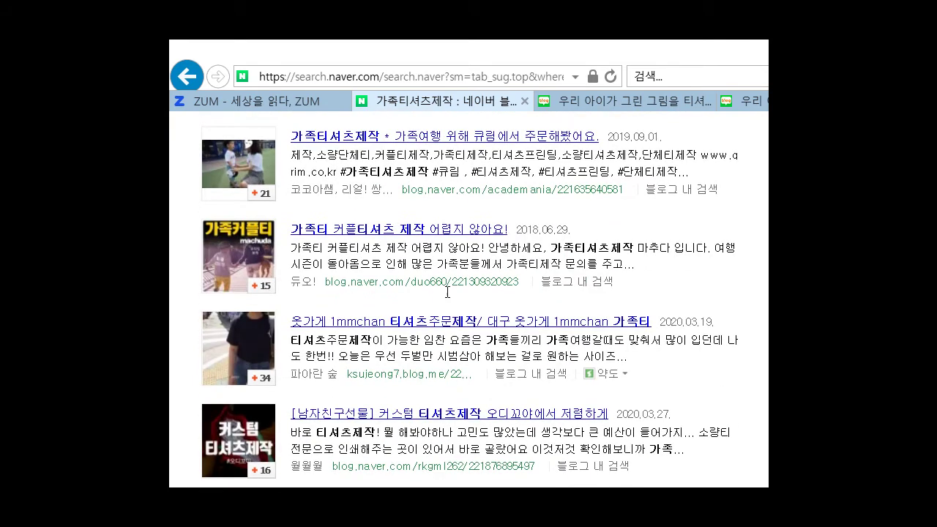
scroll(448, 293, "down", 2)
scroll(432, 293, "down", 2)
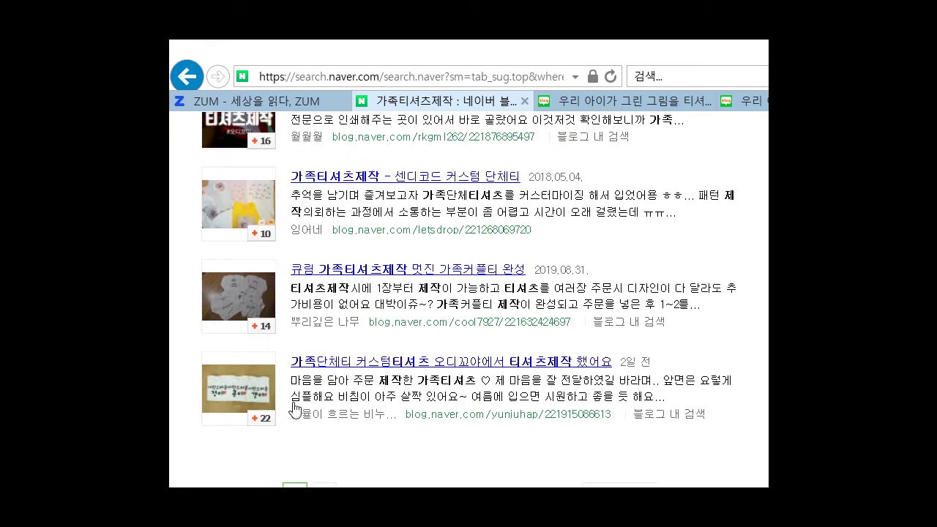
Move to the second page of blog results and scroll through it.
left_click(323, 485)
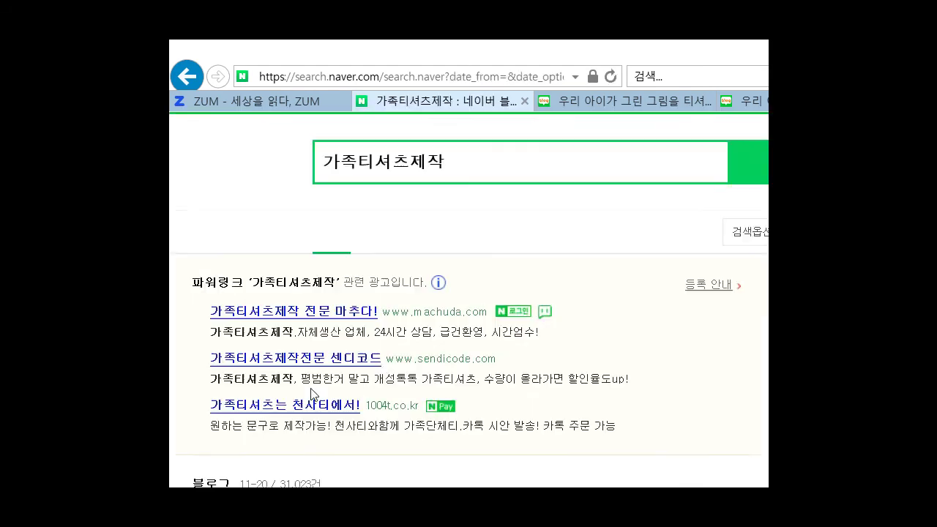
scroll(538, 358, "down", 3)
scroll(543, 357, "down", 3)
scroll(545, 360, "down", 4)
scroll(538, 364, "down", 4)
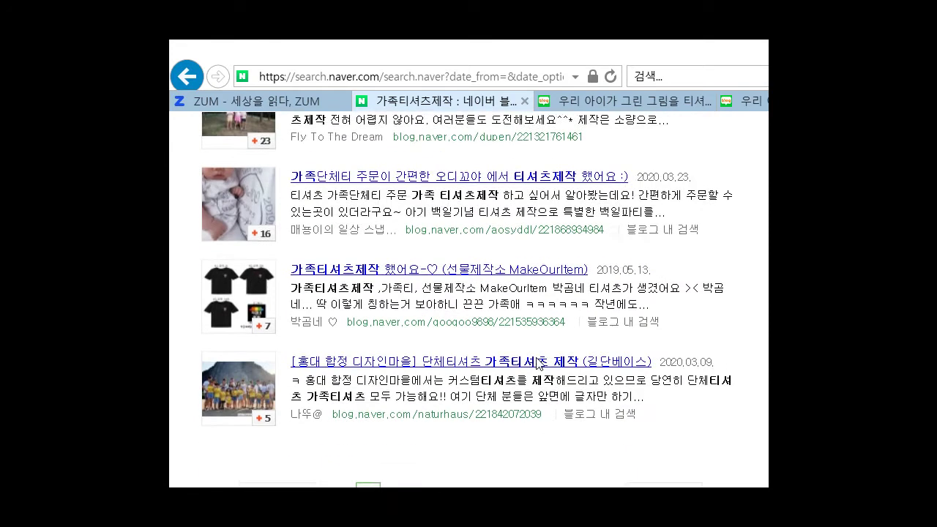
Move to the third page of blog results and scroll through its posts.
left_click(397, 364)
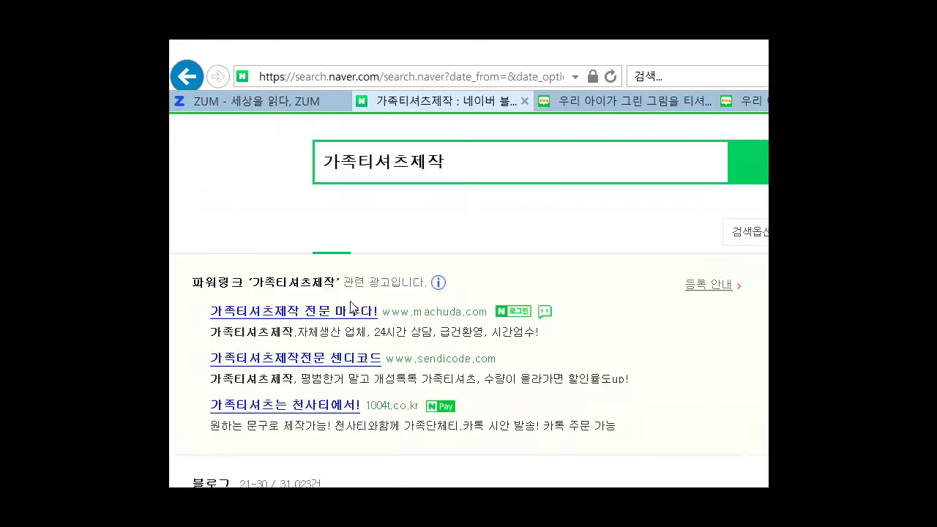
scroll(568, 344, "down", 5)
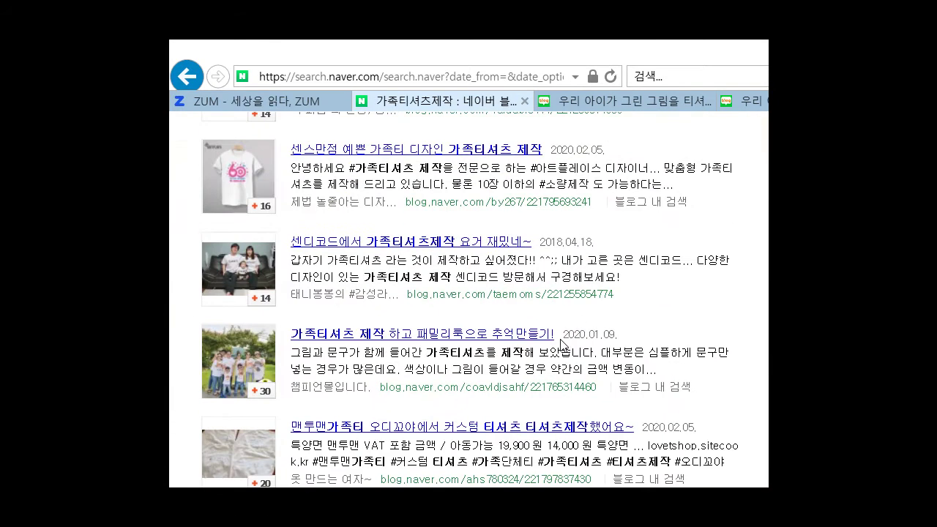
scroll(562, 344, "down", 3)
scroll(560, 343, "down", 2)
scroll(560, 342, "down", 2)
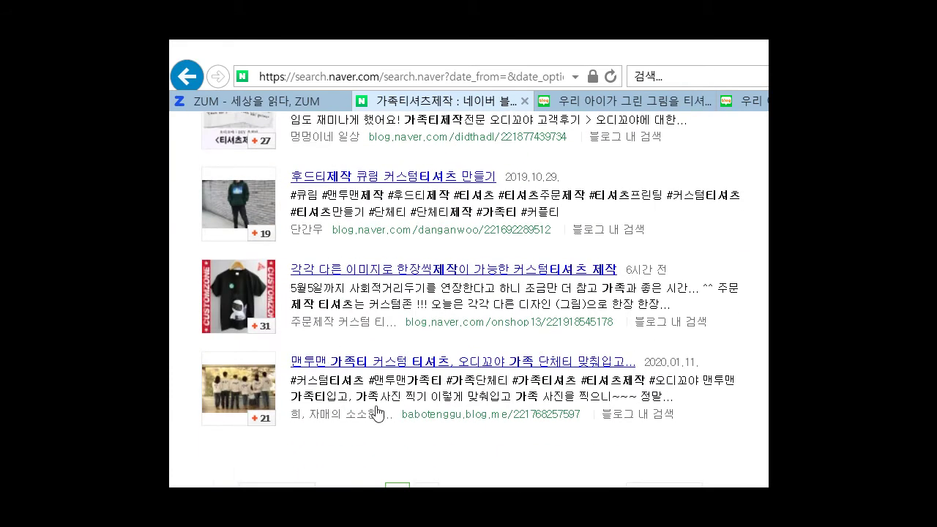
scroll(584, 380, "down", 3)
scroll(583, 380, "down", 3)
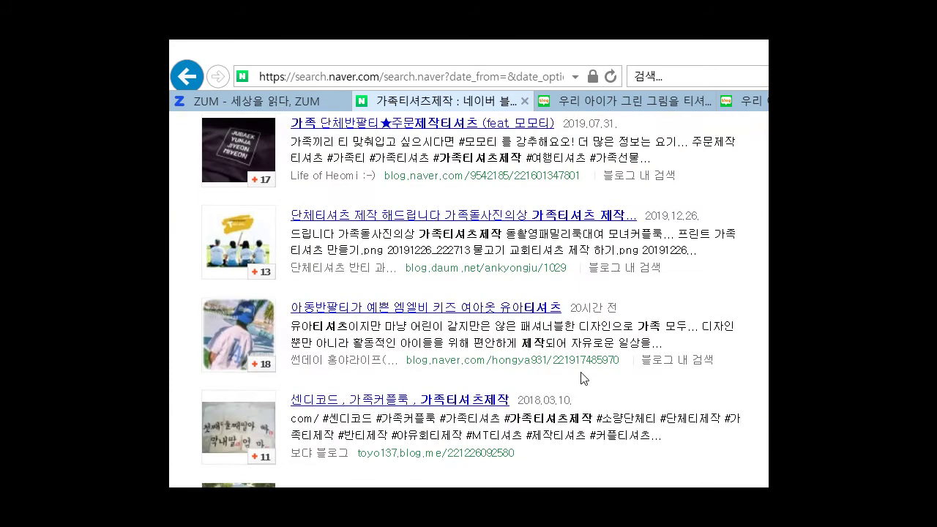
scroll(575, 370, "down", 3)
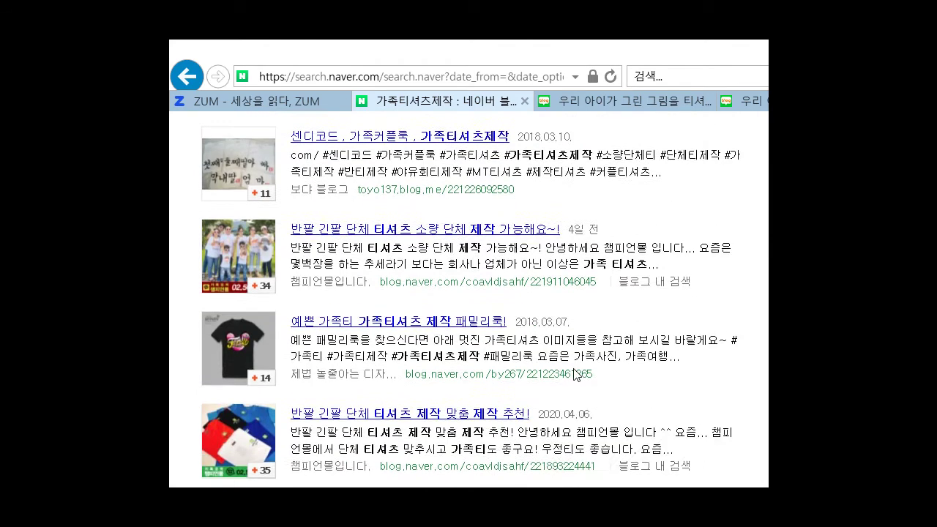
scroll(575, 370, "down", 3)
scroll(575, 370, "down", 3)
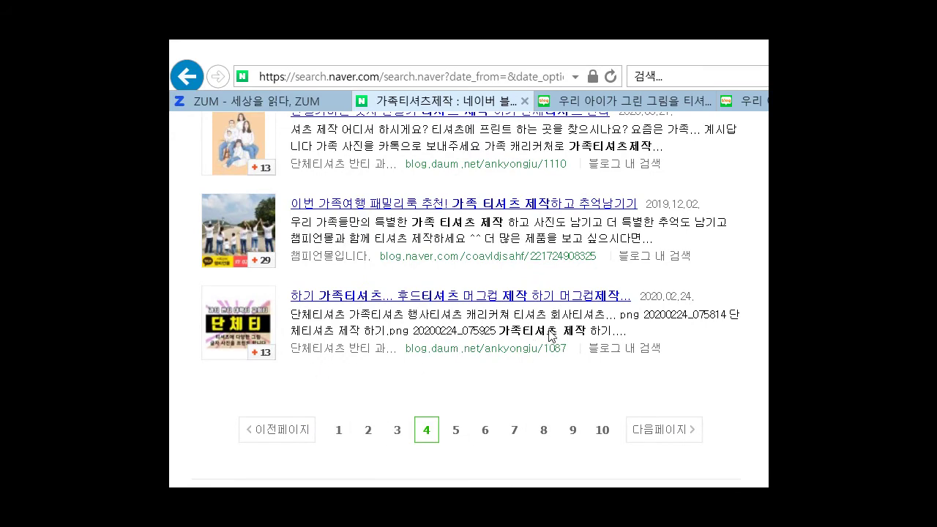
scroll(551, 335, "up", 3)
scroll(542, 326, "up", 4)
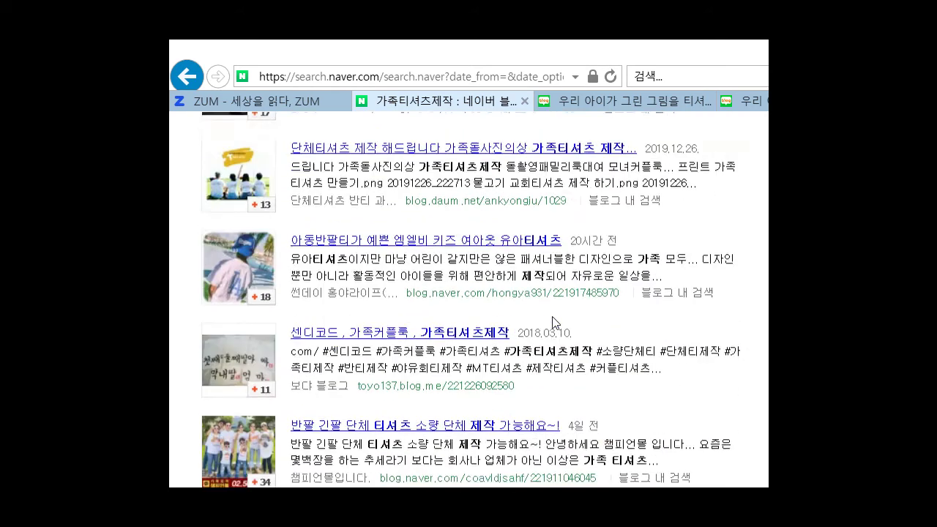
scroll(531, 315, "up", 4)
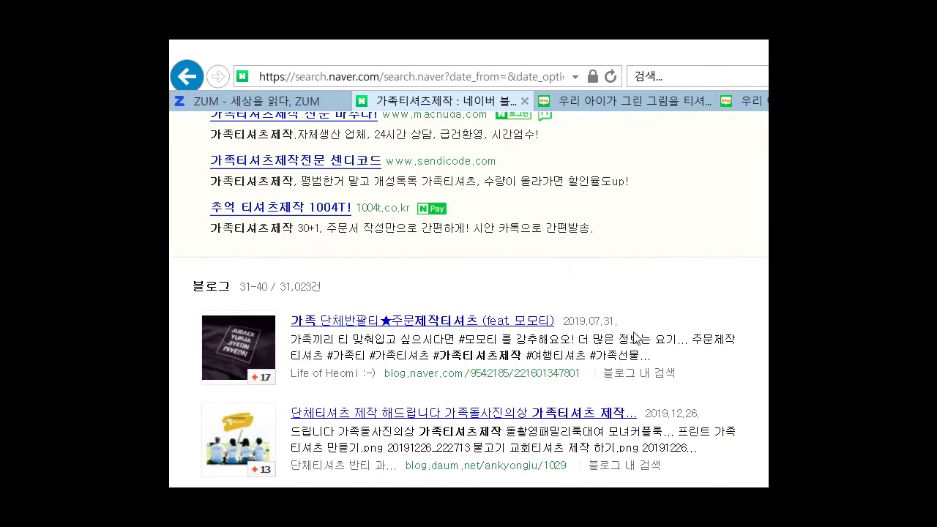
scroll(635, 336, "down", 1)
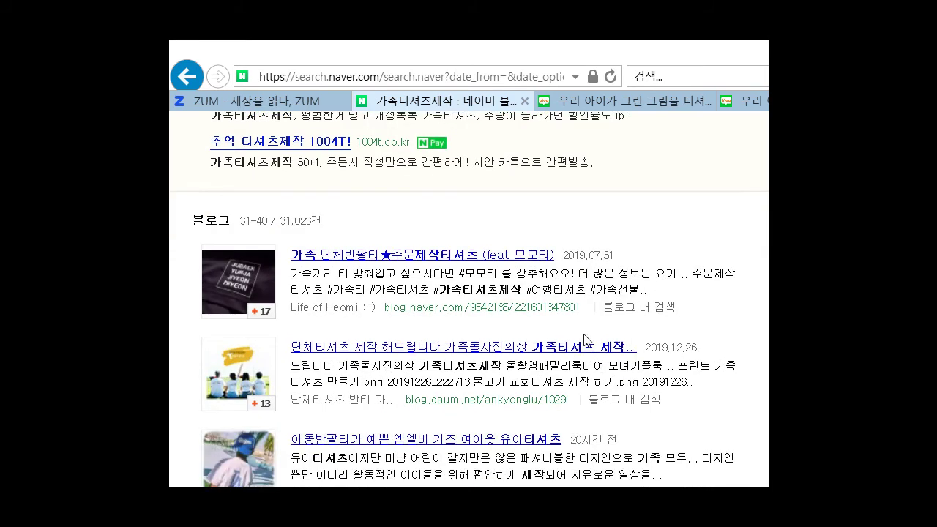
scroll(385, 314, "down", 5)
scroll(385, 309, "down", 4)
scroll(387, 314, "down", 5)
scroll(387, 317, "up", 1)
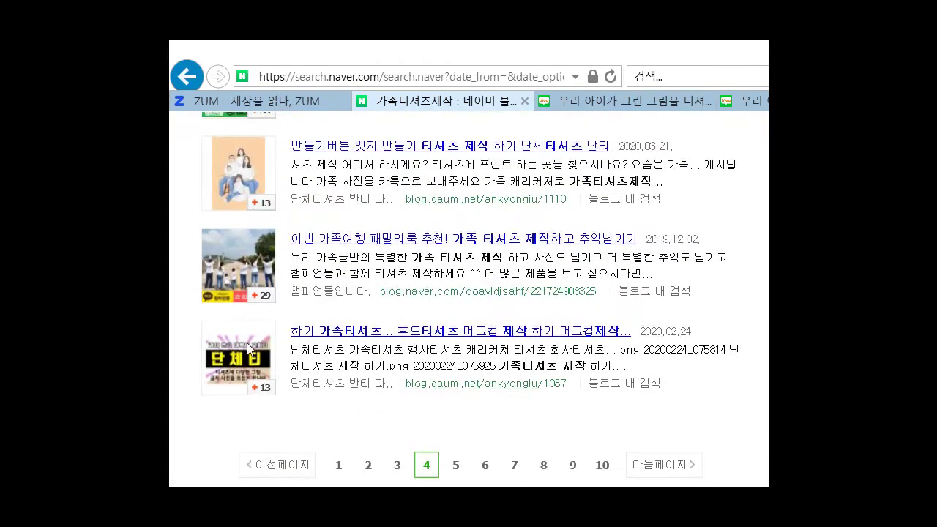
Preview the 단체티 result's image gallery, close and reopen it, then scroll back up.
left_click(256, 322)
left_click(229, 331)
left_click(224, 328)
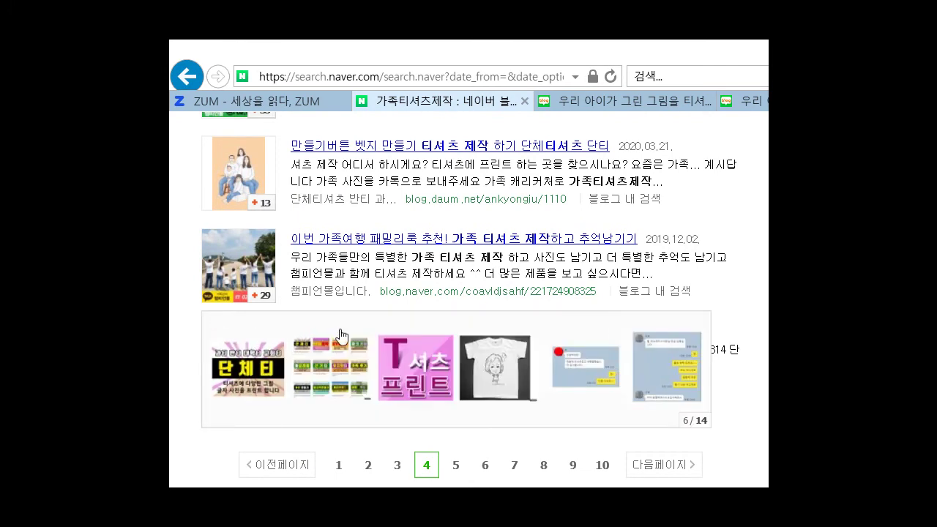
scroll(601, 318, "up", 3)
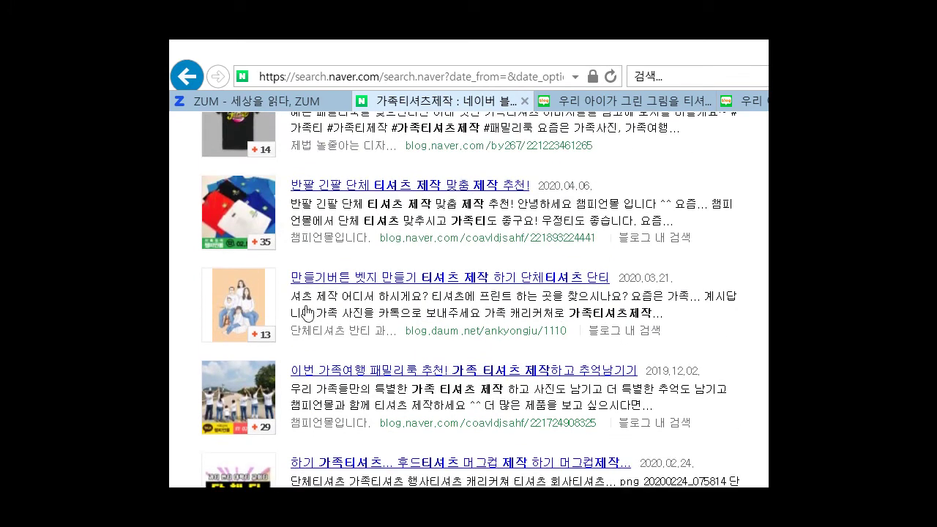
scroll(616, 282, "up", 1)
scroll(617, 282, "up", 2)
scroll(591, 286, "up", 1)
scroll(563, 281, "up", 3)
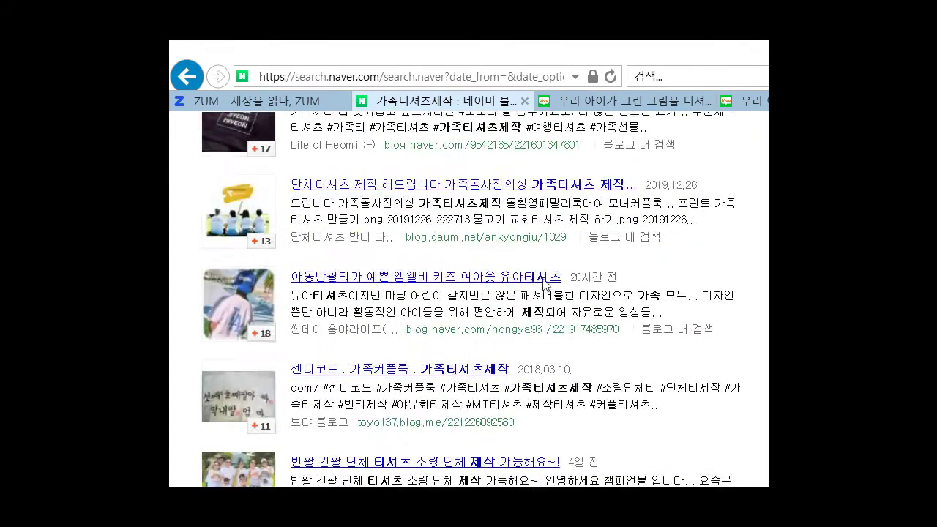
scroll(520, 285, "up", 3)
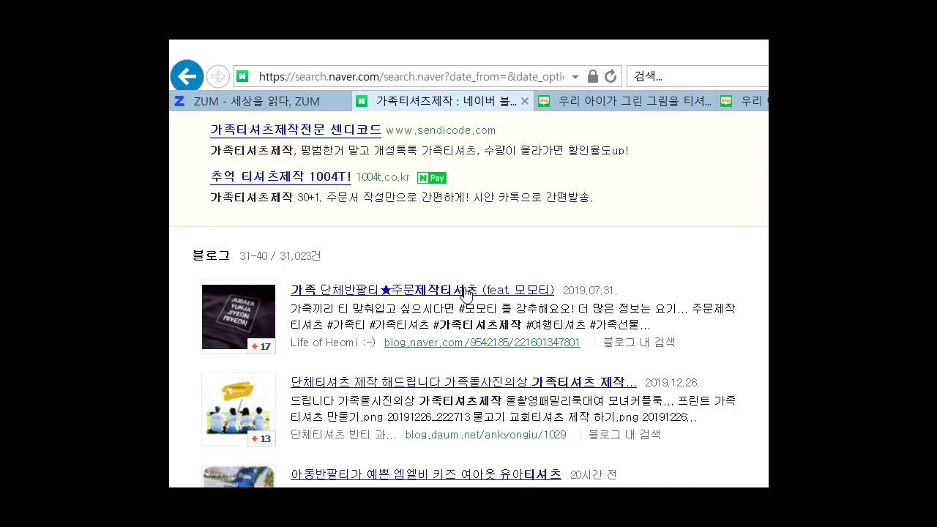
Open the 2020.03.21 만들기버튼 벳지 만들기 Daum blog post on custom T-shirt printing.
scroll(355, 294, "down", 2)
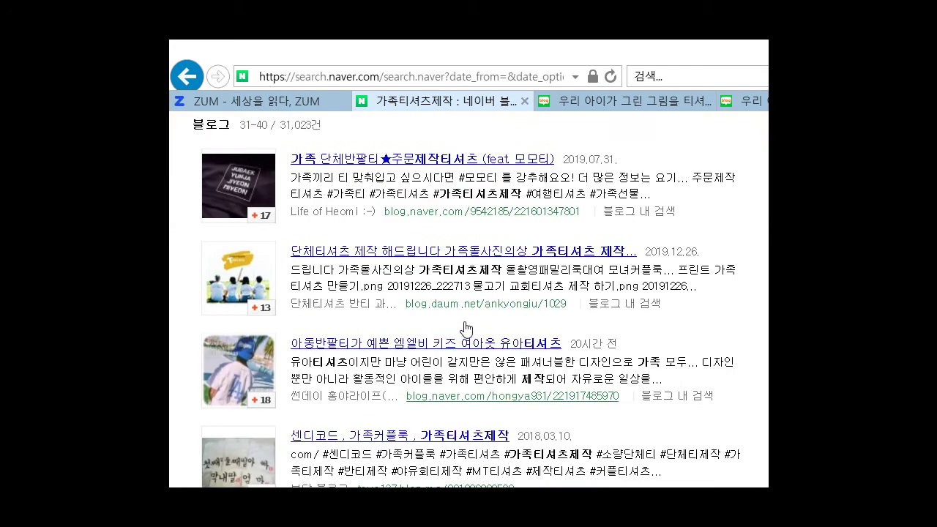
scroll(410, 337, "down", 2)
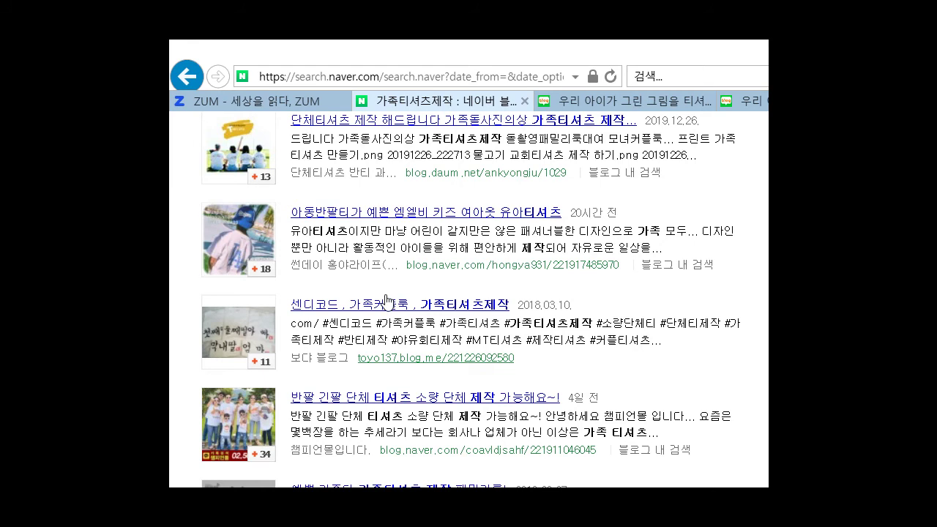
scroll(387, 300, "down", 3)
scroll(386, 302, "down", 3)
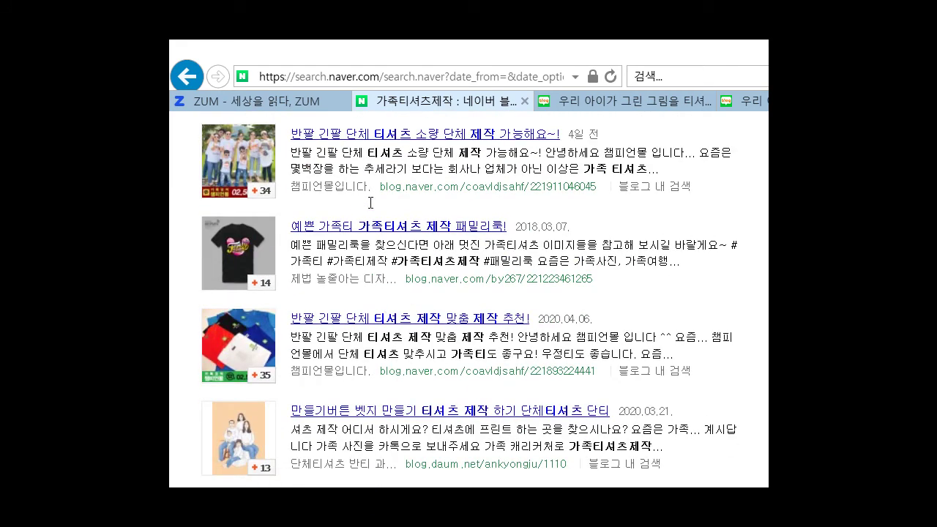
scroll(389, 325, "down", 1)
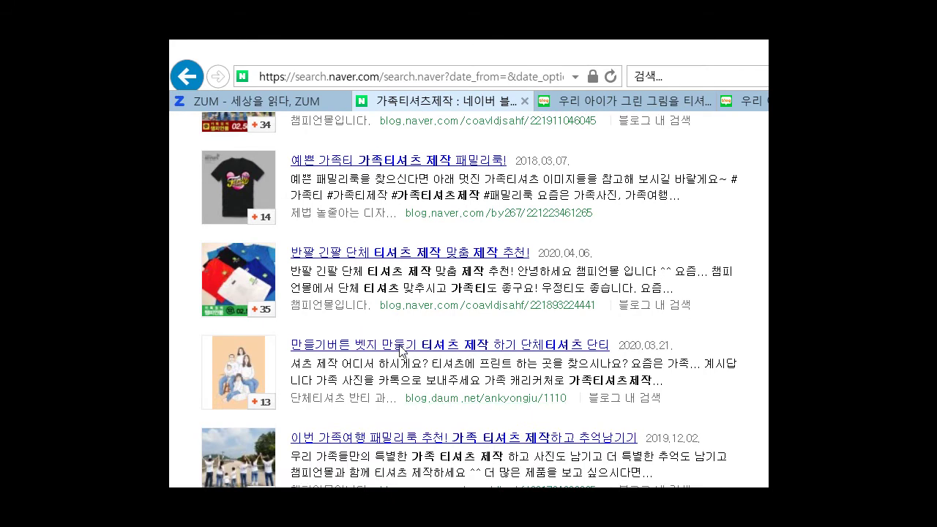
left_click(411, 328)
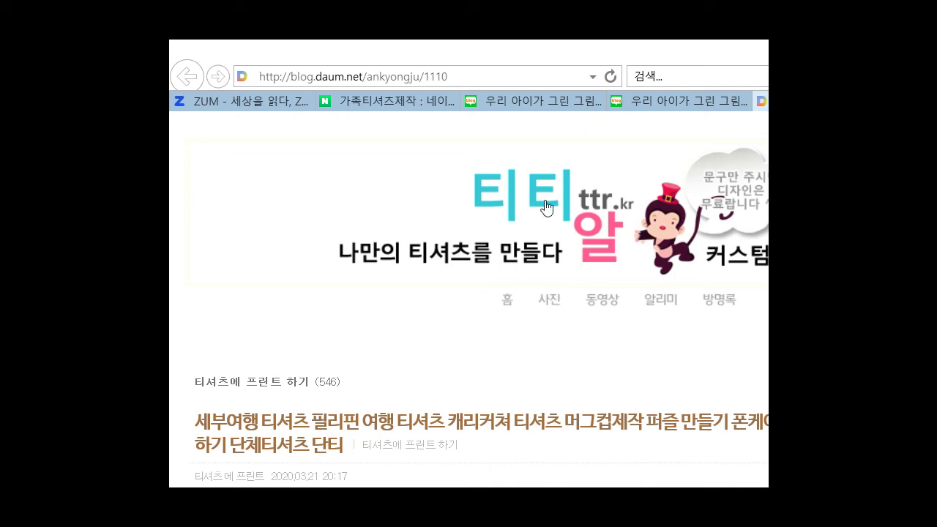
Cycle through the open tabs and return to the 가족티셔츠제작 search results.
left_click(569, 101)
left_click(462, 93)
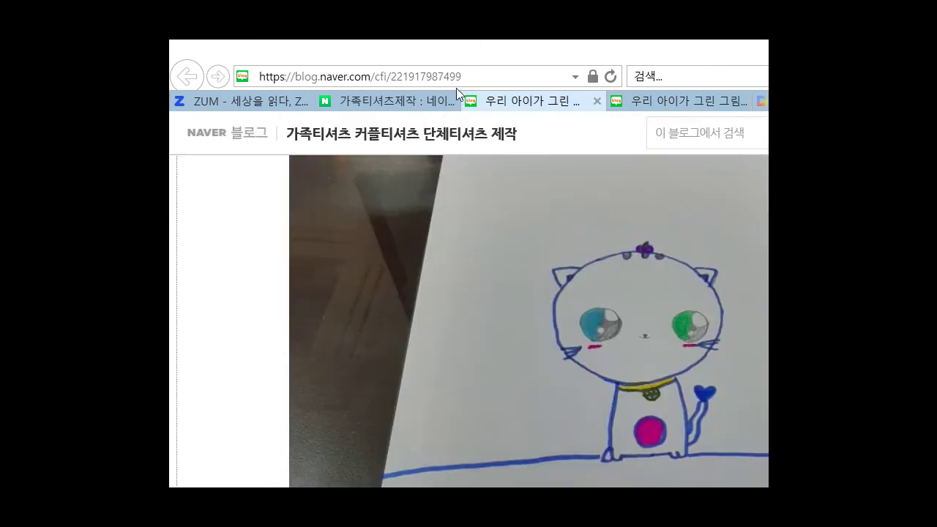
left_click(333, 93)
left_click(241, 101)
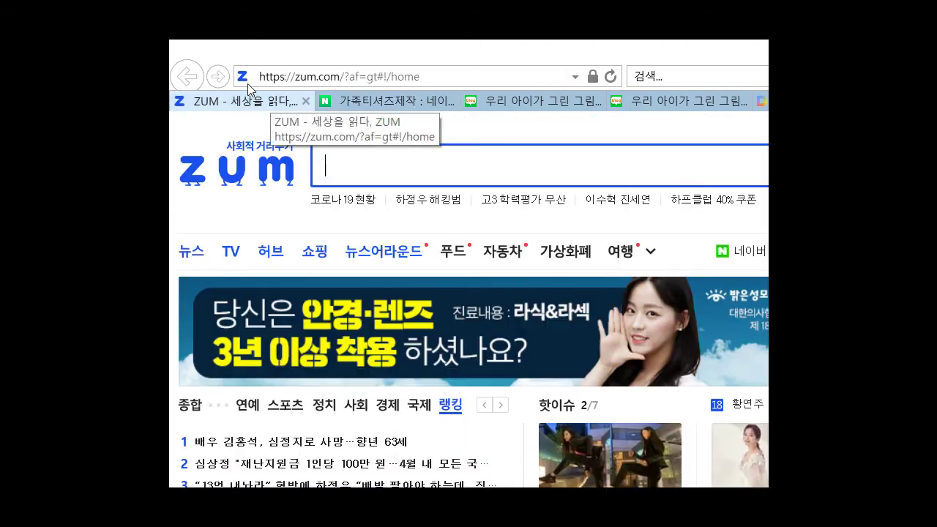
left_click(353, 95)
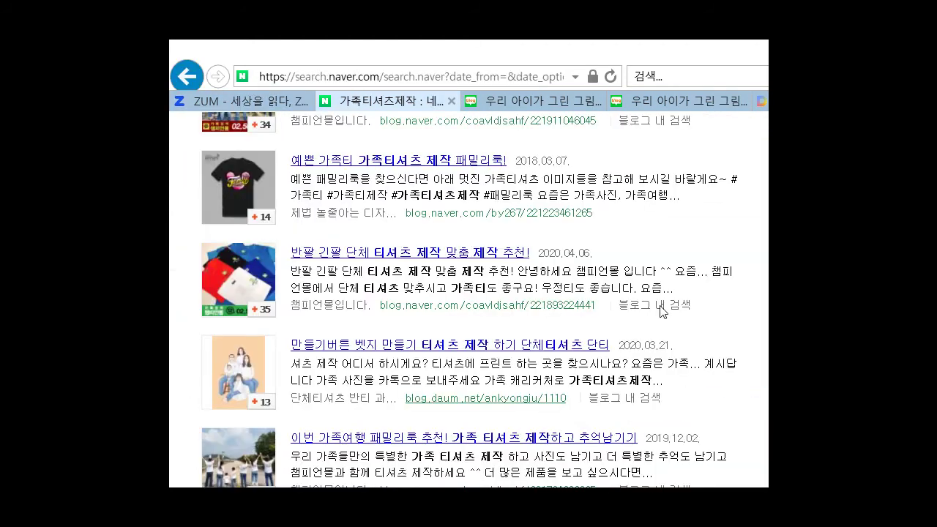
scroll(678, 308, "up", 3)
scroll(678, 308, "up", 5)
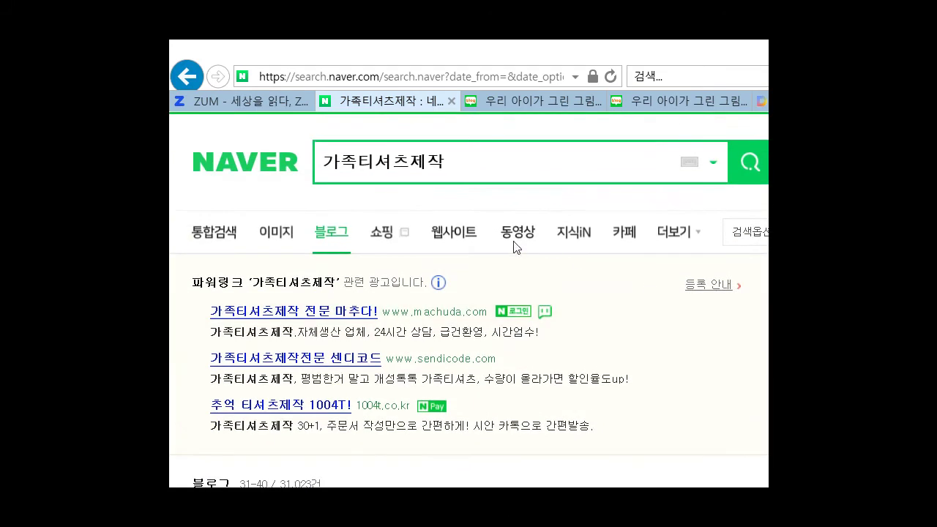
Replace 제작 with 프린트 in the query and search 가족티셔츠프린트.
left_click(403, 157)
key("BackSpace")
key("BackSpace")
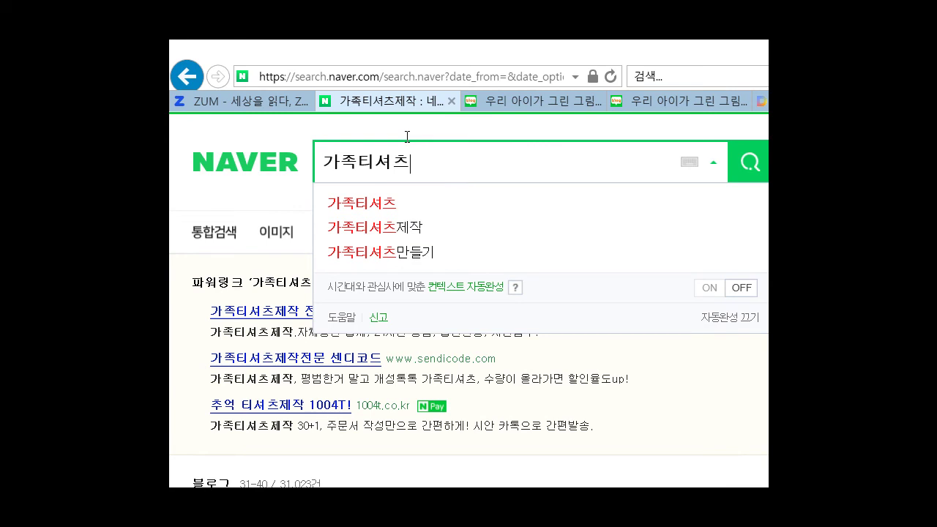
type("ㅍ프린트")
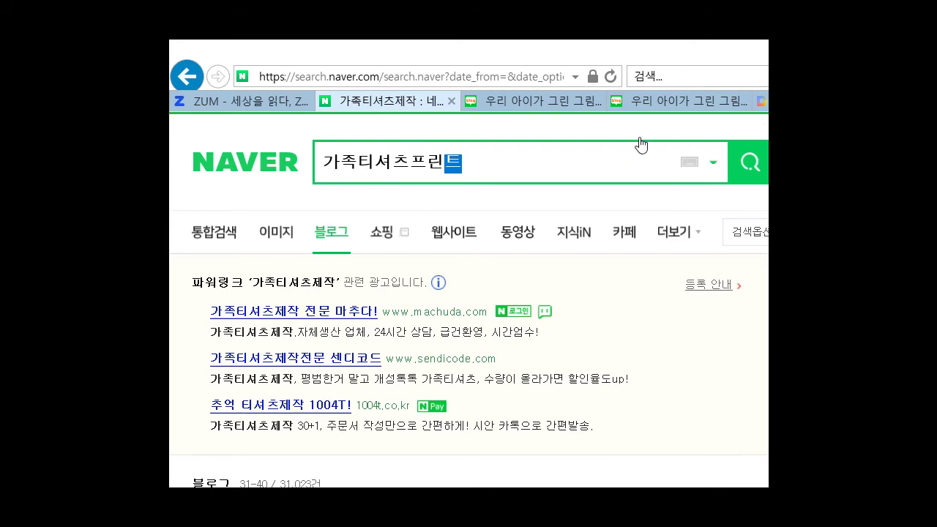
key("Return")
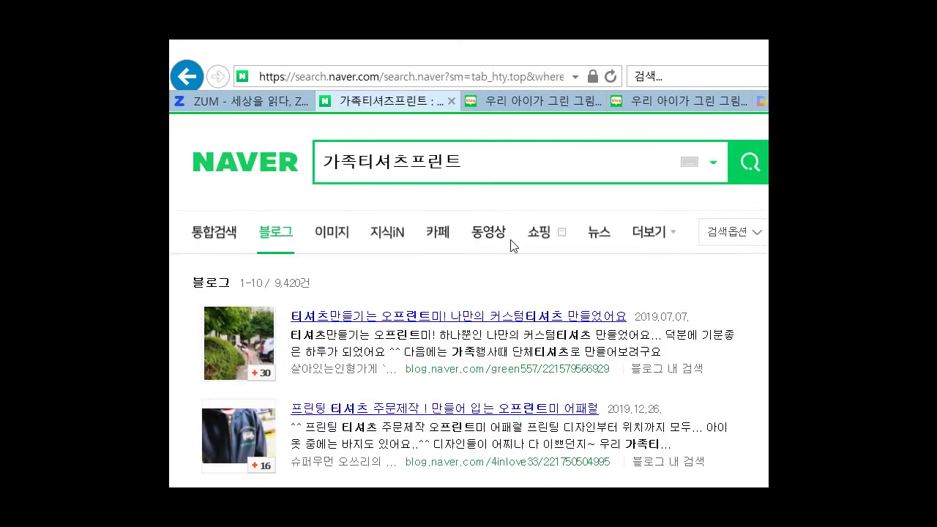
scroll(502, 245, "down", 2)
scroll(561, 247, "down", 3)
scroll(561, 247, "down", 1)
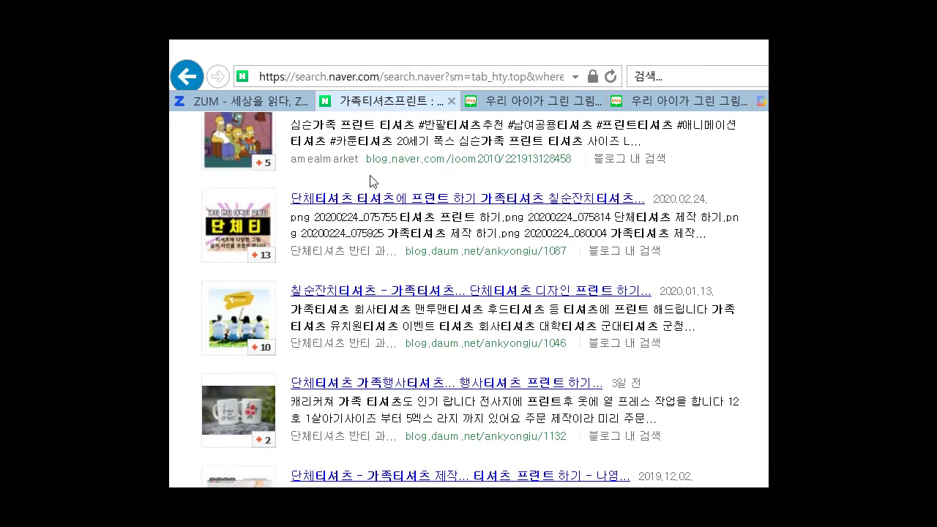
scroll(366, 201, "down", 3)
scroll(367, 202, "down", 1)
scroll(367, 201, "down", 1)
scroll(367, 205, "down", 2)
scroll(367, 260, "up", 4)
scroll(366, 265, "up", 2)
scroll(366, 265, "up", 2)
scroll(362, 260, "up", 2)
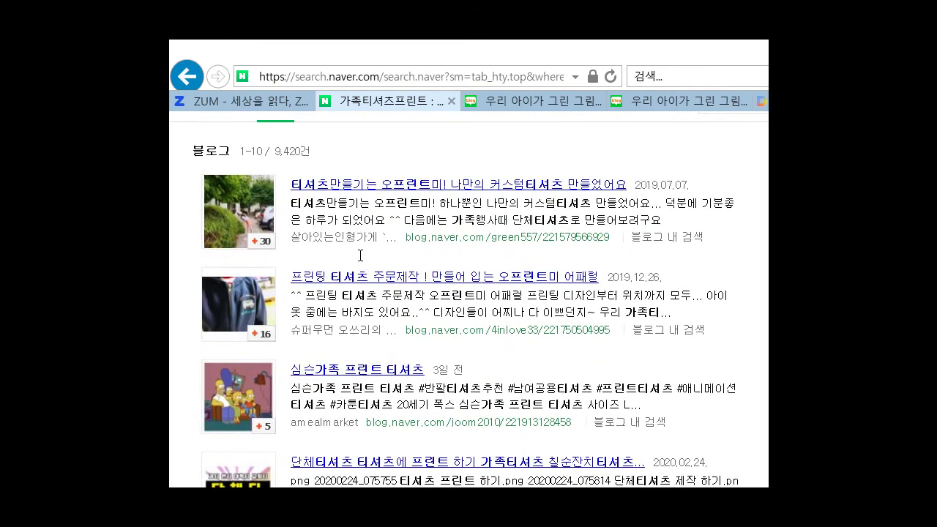
scroll(360, 255, "up", 2)
scroll(359, 252, "down", 3)
scroll(358, 251, "down", 2)
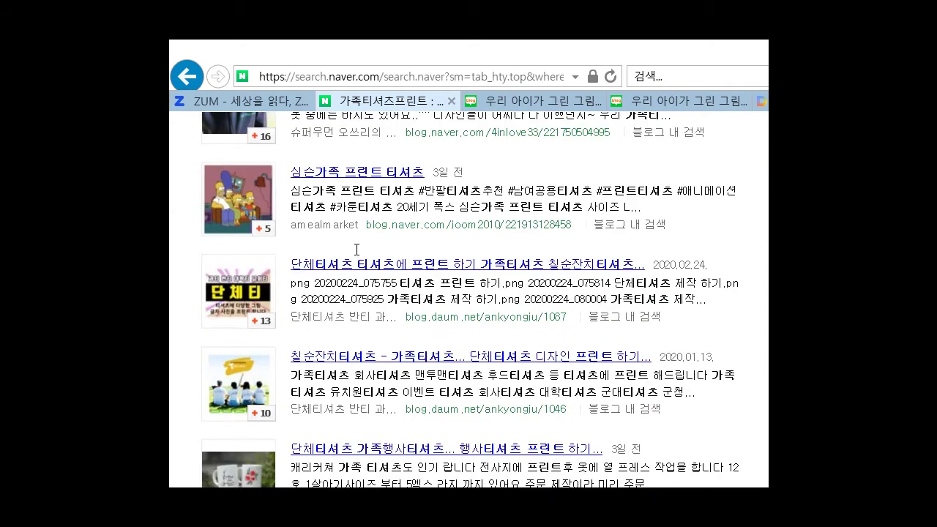
scroll(328, 308, "down", 1)
scroll(329, 331, "down", 3)
scroll(329, 331, "down", 3)
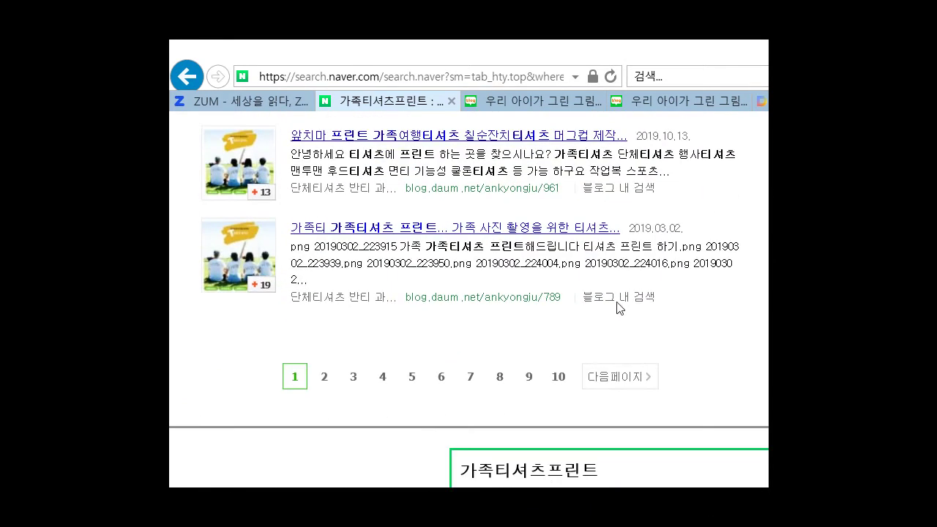
scroll(620, 311, "up", 4)
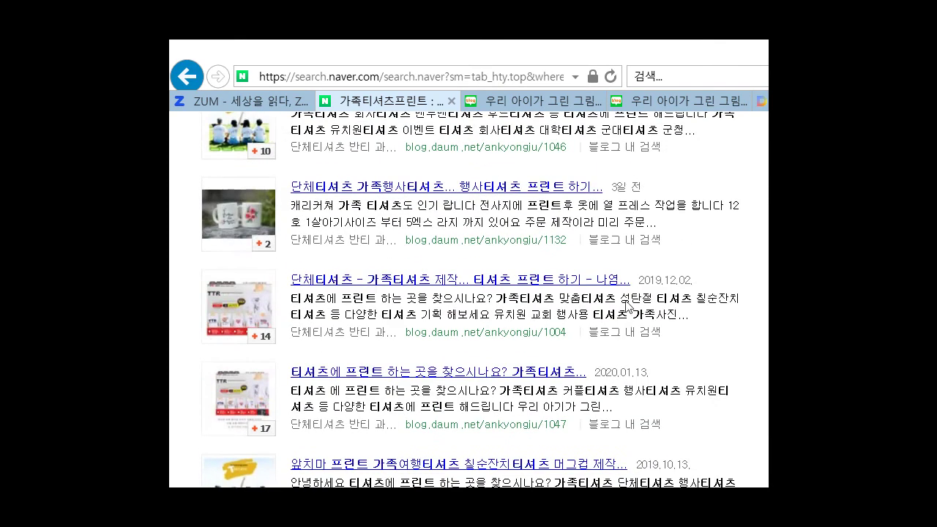
scroll(684, 301, "up", 3)
scroll(684, 301, "up", 2)
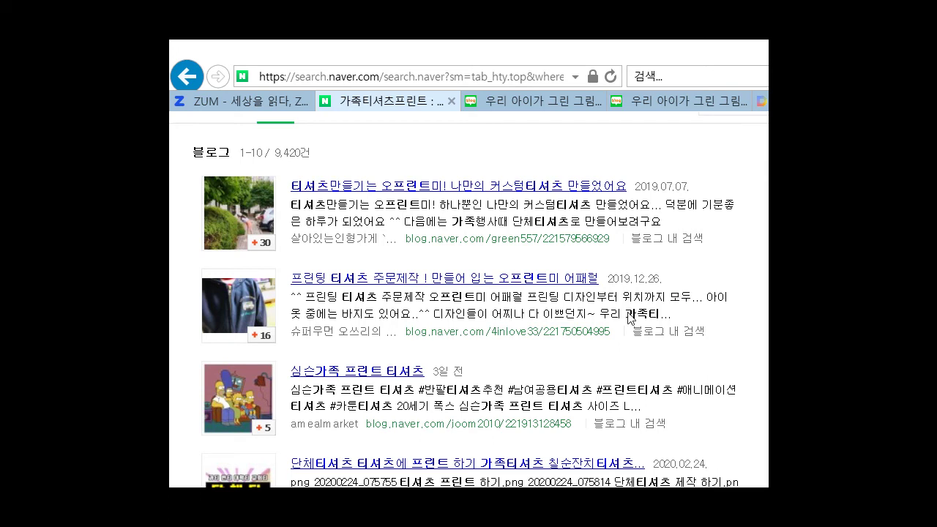
scroll(637, 315, "up", 3)
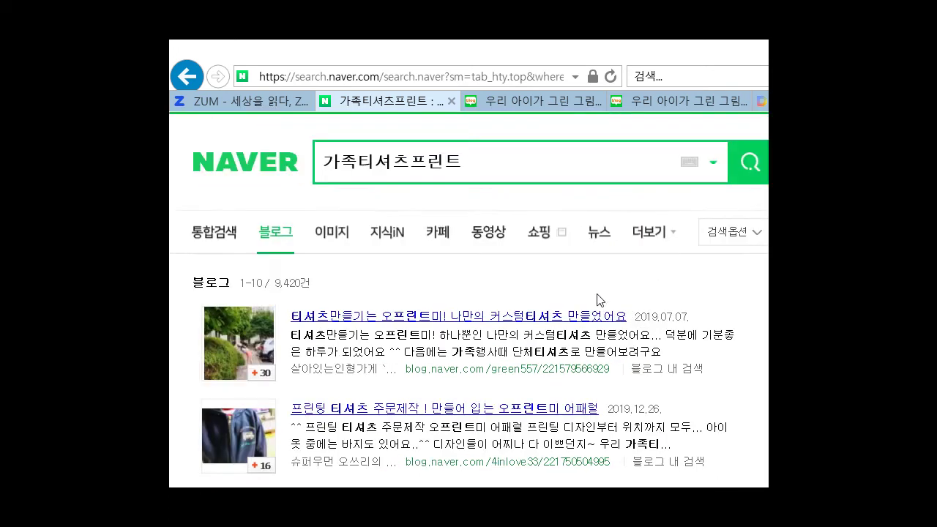
left_click_drag(468, 161, 308, 151)
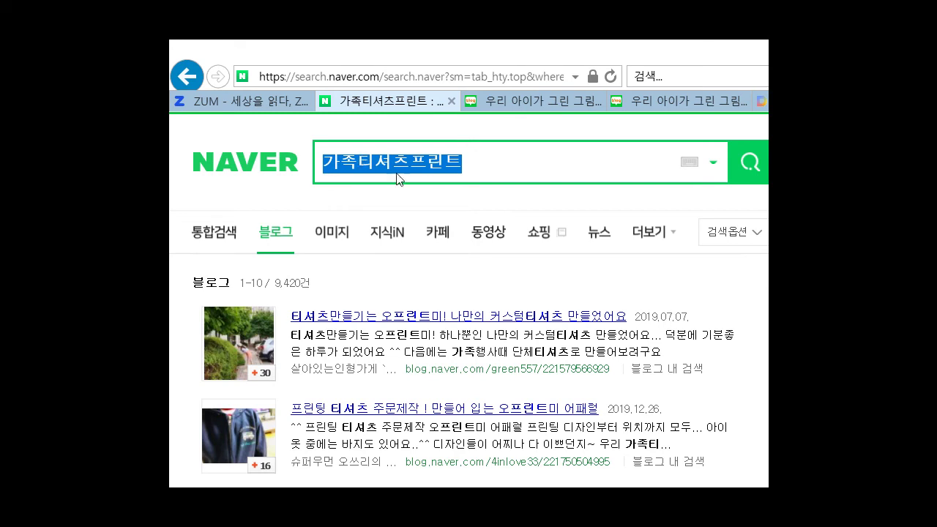
Go to the Naver home page and close the leftover blog tabs, keeping ZUM and NAVER.
left_click(496, 148)
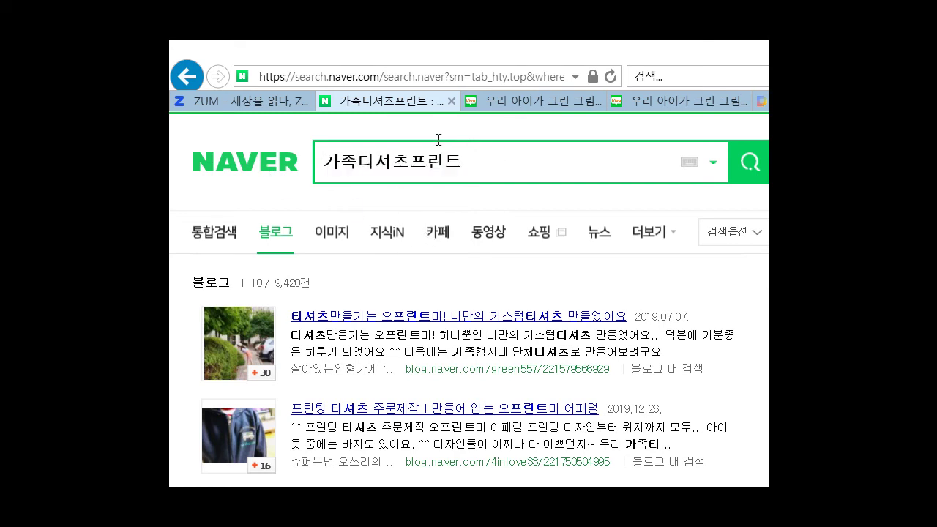
left_click_drag(465, 161, 280, 146)
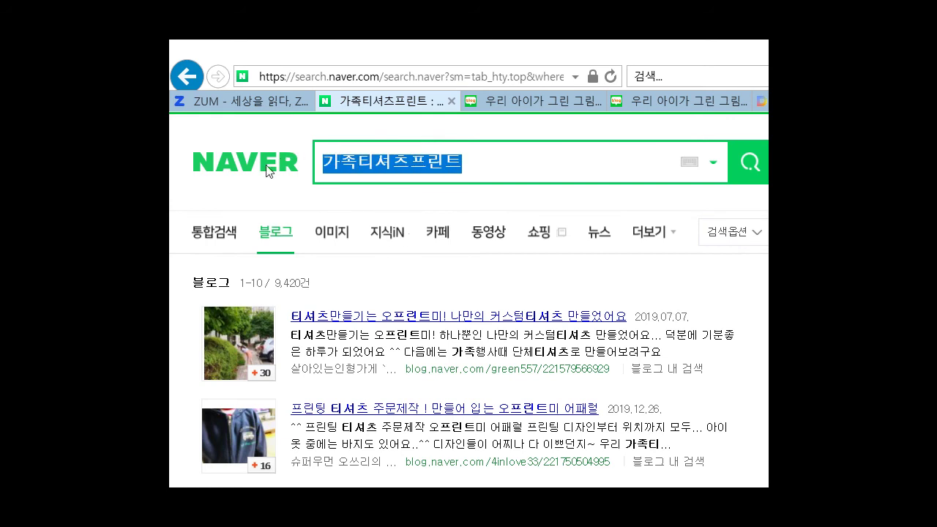
scroll(344, 272, "down", 3)
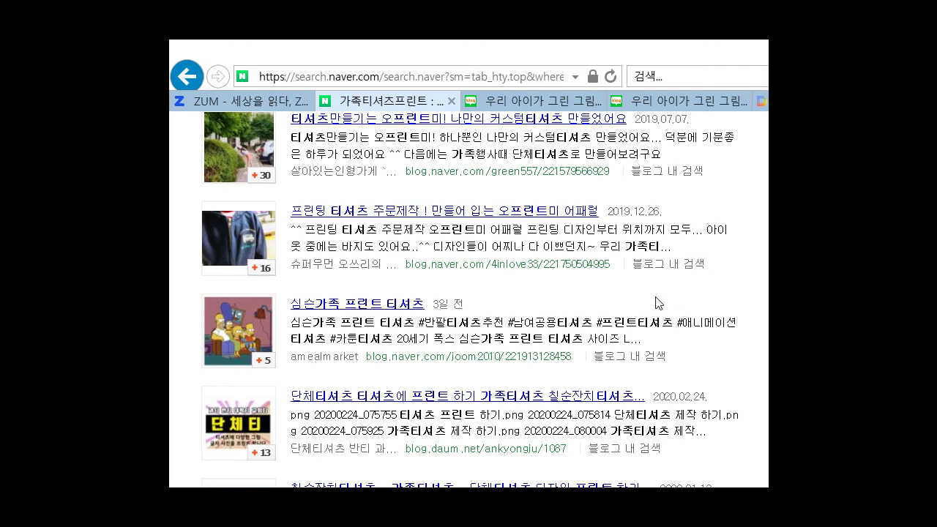
scroll(653, 294, "up", 3)
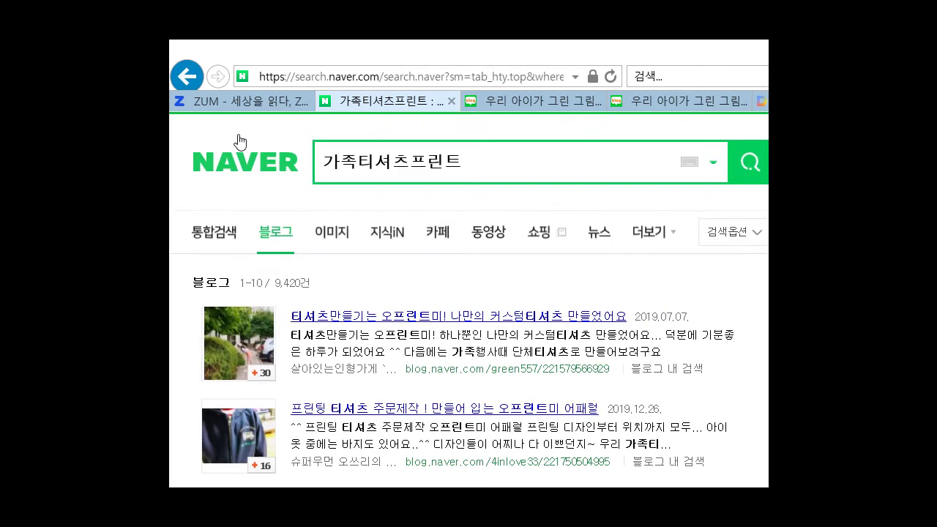
left_click(240, 141)
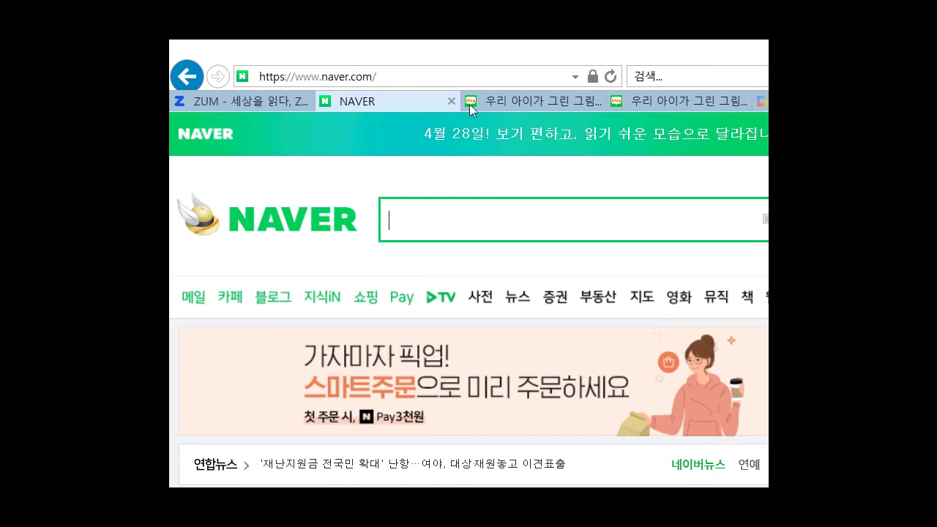
left_click(598, 101)
left_click(597, 101)
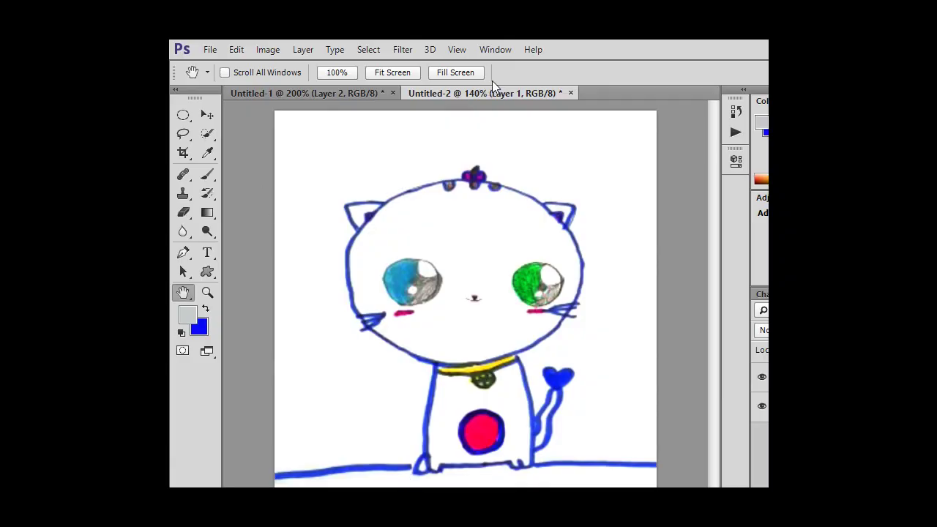
Close the Untitled-2 and Untitled-1 cat drawings without saving.
key("ctrl+w")
left_click(544, 256)
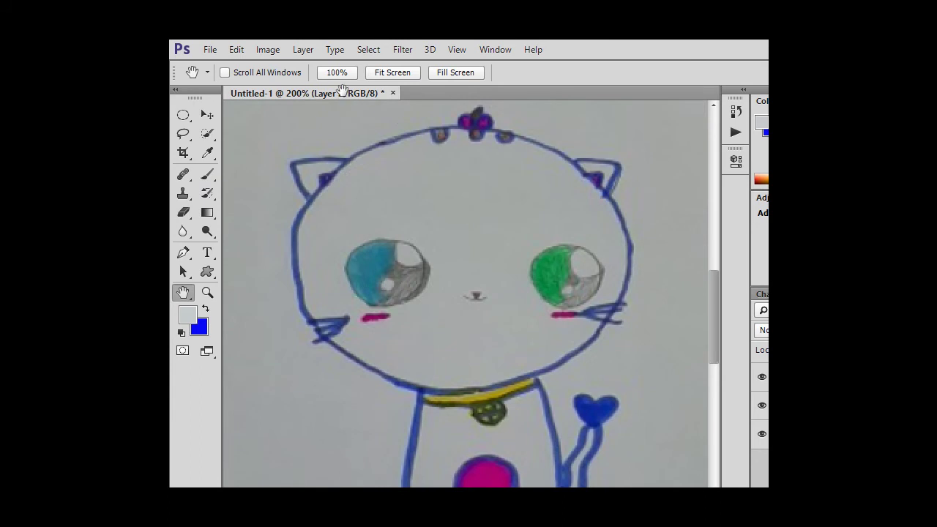
left_click(393, 93)
left_click(546, 256)
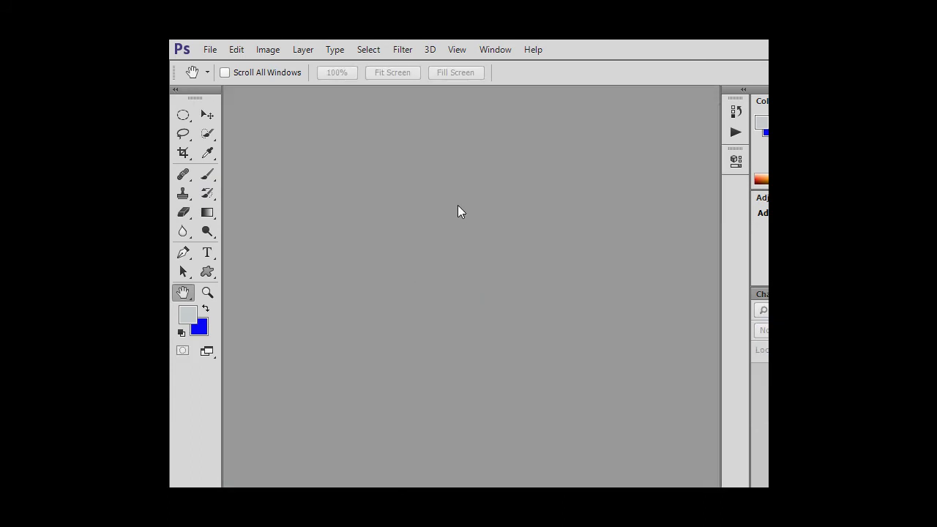
Open flowers-1390807_960_720.jpg from the file picker, then switch to the web browser.
double_click(374, 127)
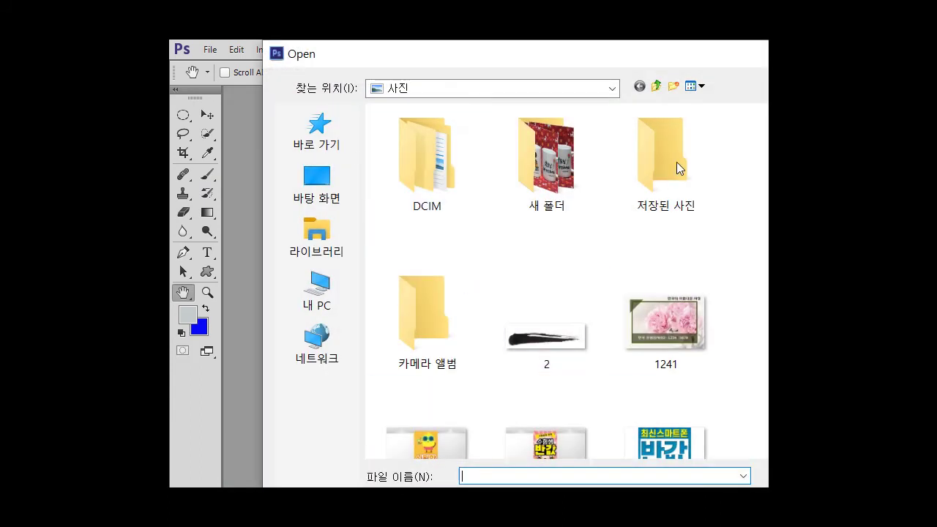
scroll(717, 142, "down", 2)
scroll(719, 171, "down", 2)
scroll(719, 184, "down", 1)
scroll(717, 212, "down", 2)
scroll(714, 249, "down", 3)
scroll(702, 293, "down", 4)
scroll(696, 330, "down", 2)
scroll(694, 340, "up", 2)
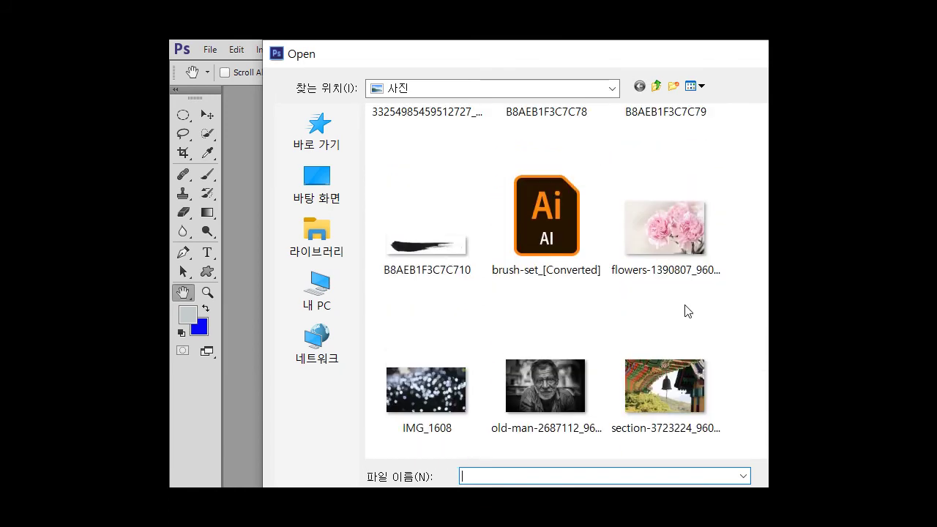
left_click(664, 231)
key("Return")
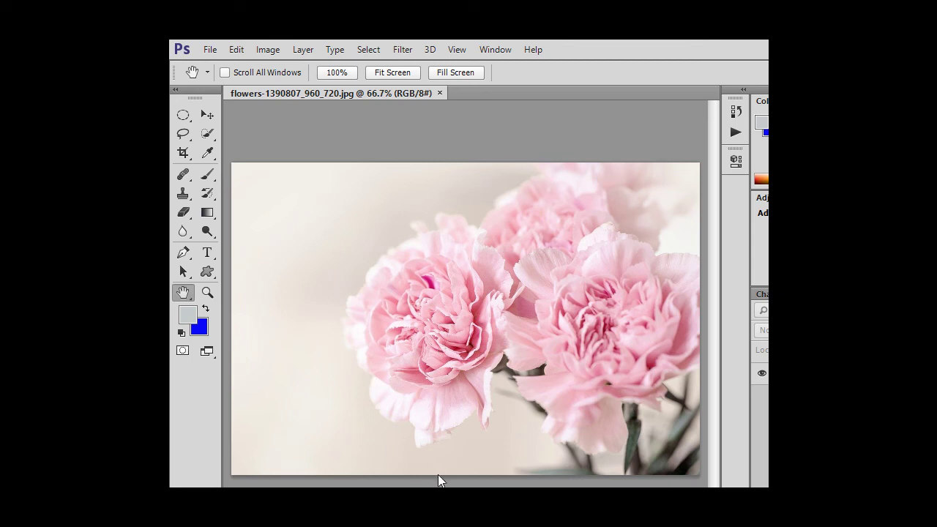
left_click(484, 426)
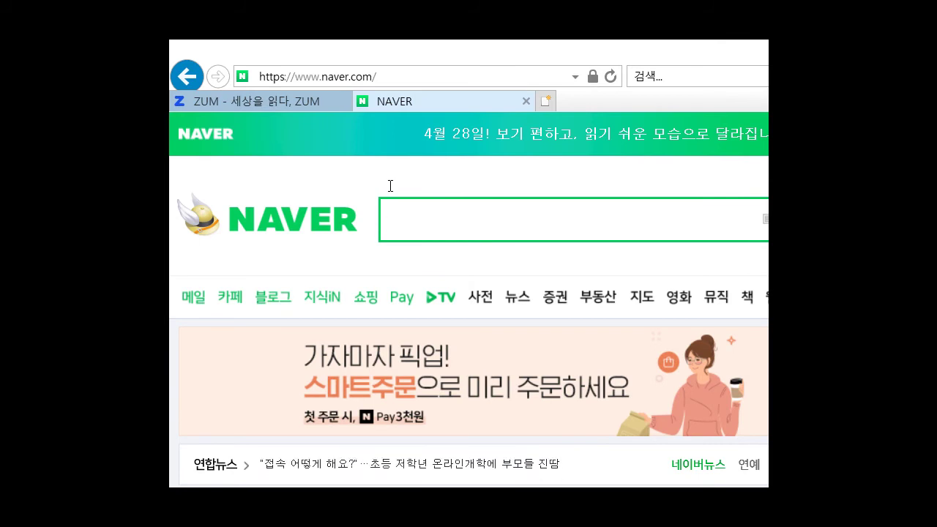
Search Naver for 픽사베이 and open the Pixabay website from the results.
type("피ㄱ사베이")
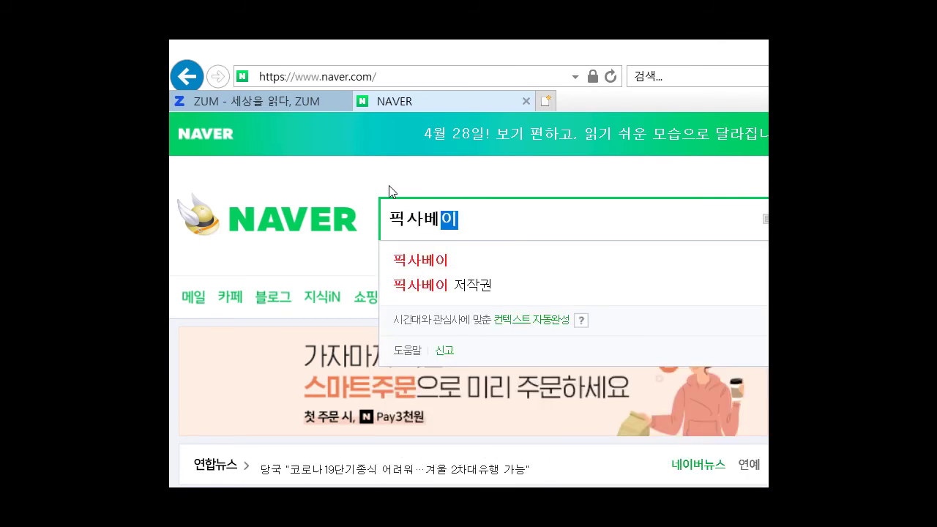
key("Return")
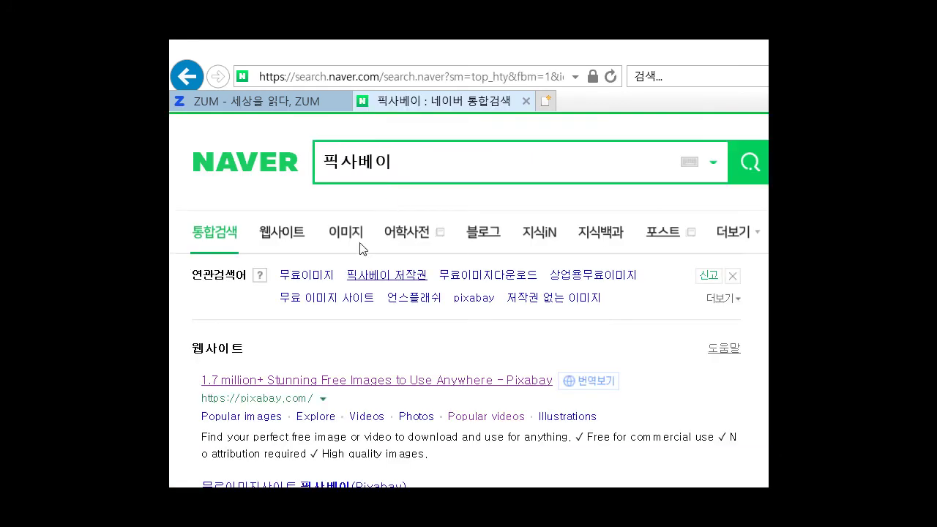
left_click(347, 314)
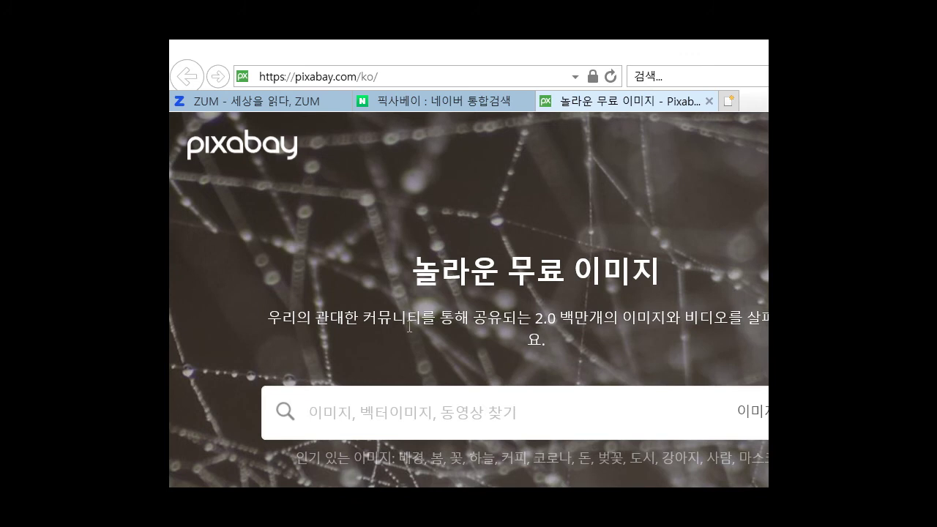
Search Pixabay for free images of 부모님.
type("qn")
key("BackSpace")
key("BackSpace")
type("부모님")
key("Return")
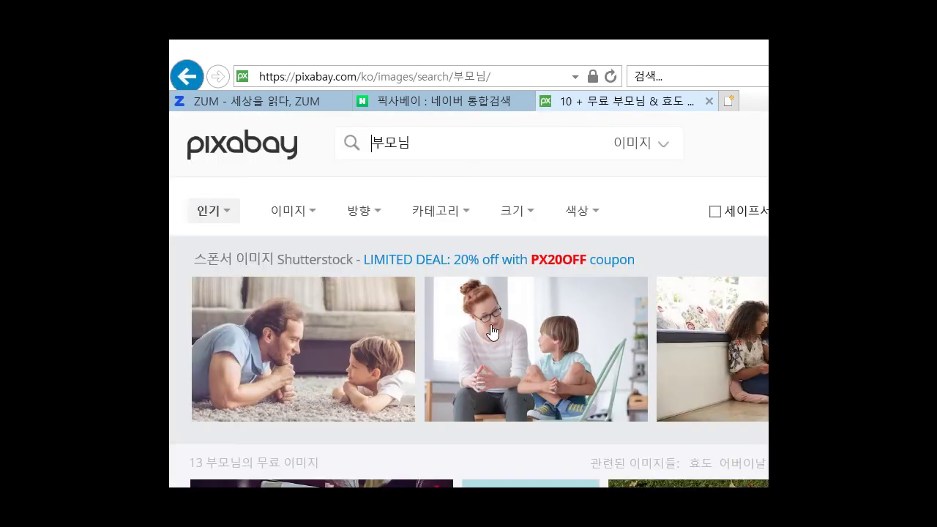
Scroll through the 13 부모님 results, from the family illustration to the carnation bouquet.
scroll(491, 333, "down", 1)
scroll(492, 331, "down", 2)
scroll(490, 329, "down", 2)
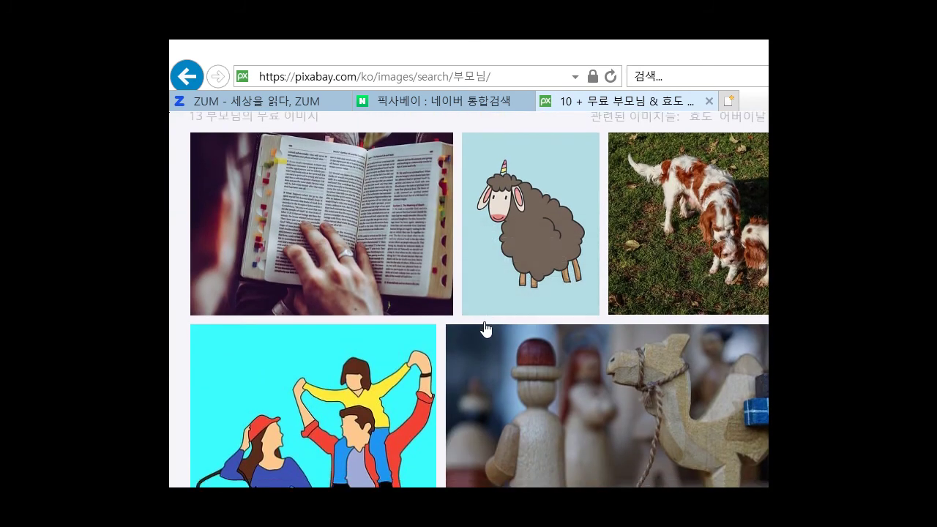
scroll(485, 330, "down", 3)
scroll(483, 330, "down", 3)
scroll(482, 328, "down", 1)
scroll(482, 327, "down", 1)
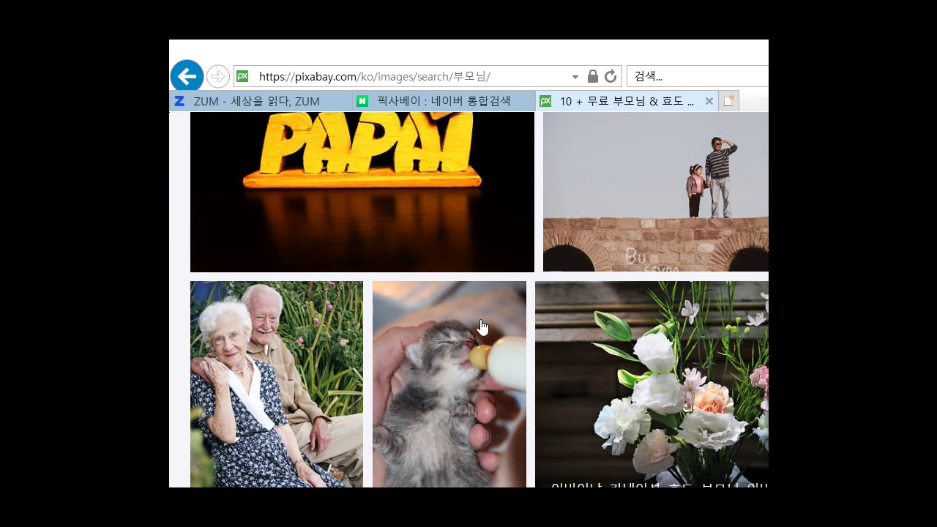
scroll(481, 322, "down", 2)
scroll(481, 319, "down", 3)
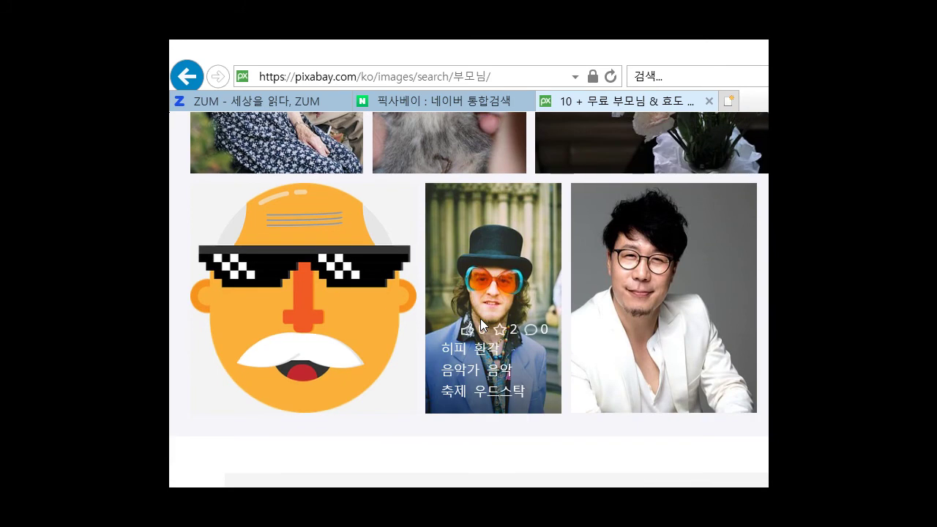
scroll(532, 374, "down", 3)
scroll(532, 377, "up", 2)
scroll(531, 374, "up", 4)
scroll(527, 370, "up", 2)
scroll(524, 368, "up", 3)
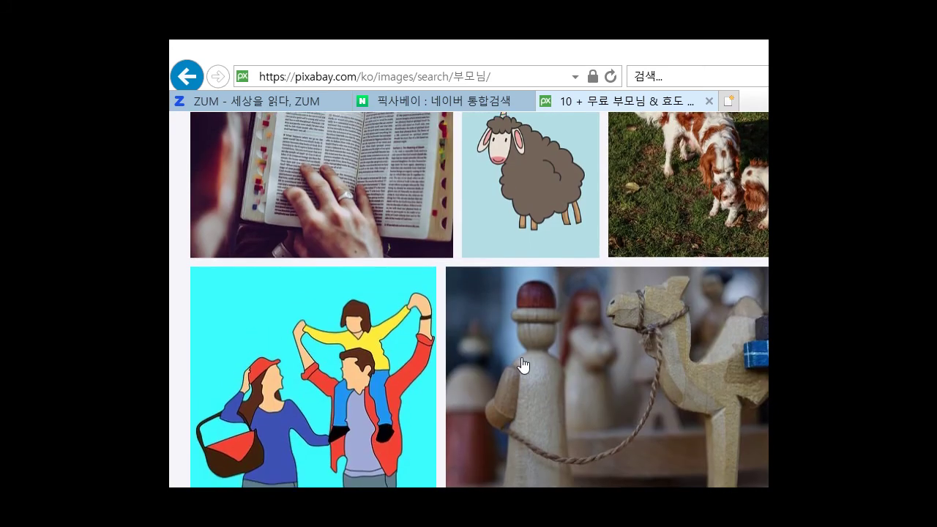
scroll(513, 359, "up", 1)
scroll(505, 350, "up", 2)
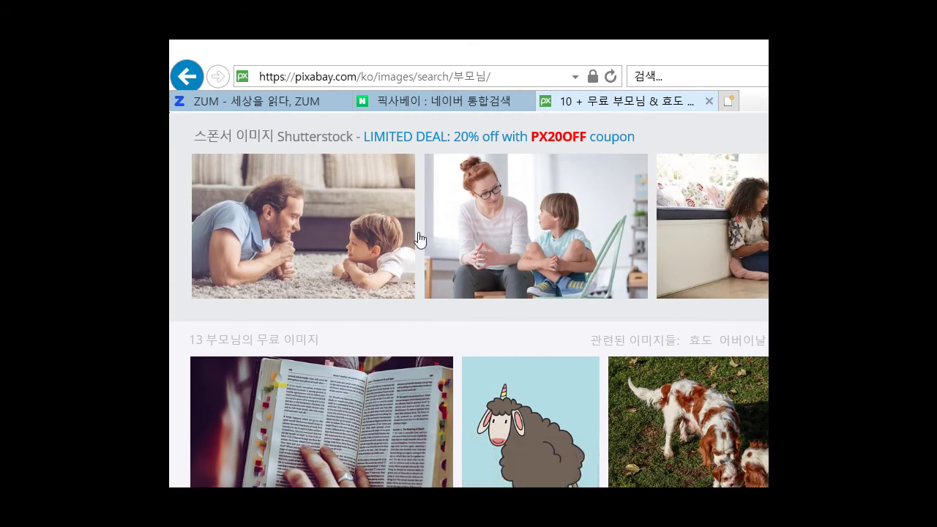
scroll(485, 257, "down", 3)
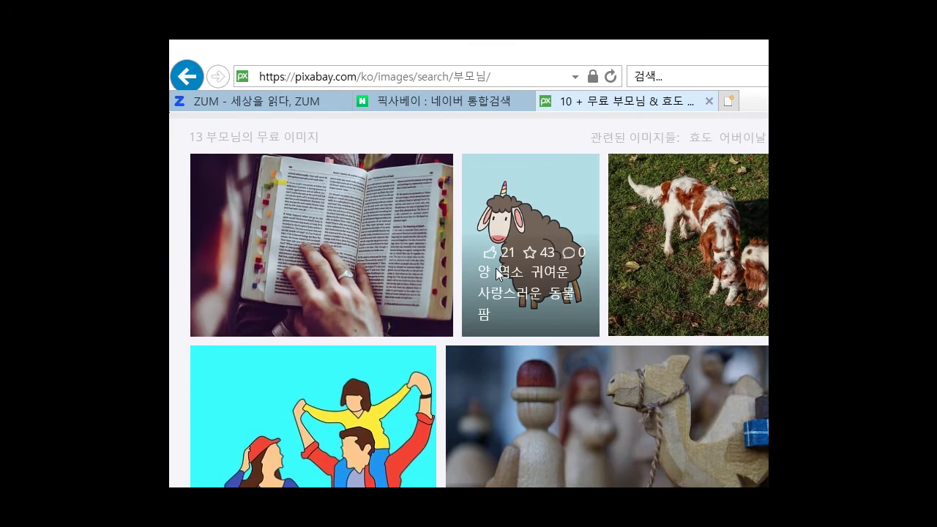
scroll(499, 273, "up", 5)
Search Pixabay for 엄마 아빠 and open the photo of the family in a grassy field.
left_click_drag(411, 143, 311, 139)
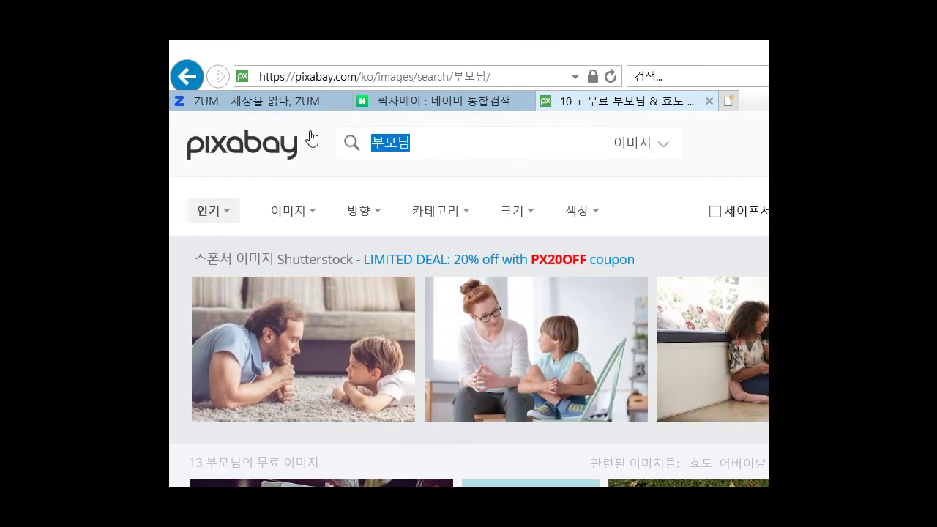
type("엄마 ㅇㅏ빠")
key("Return")
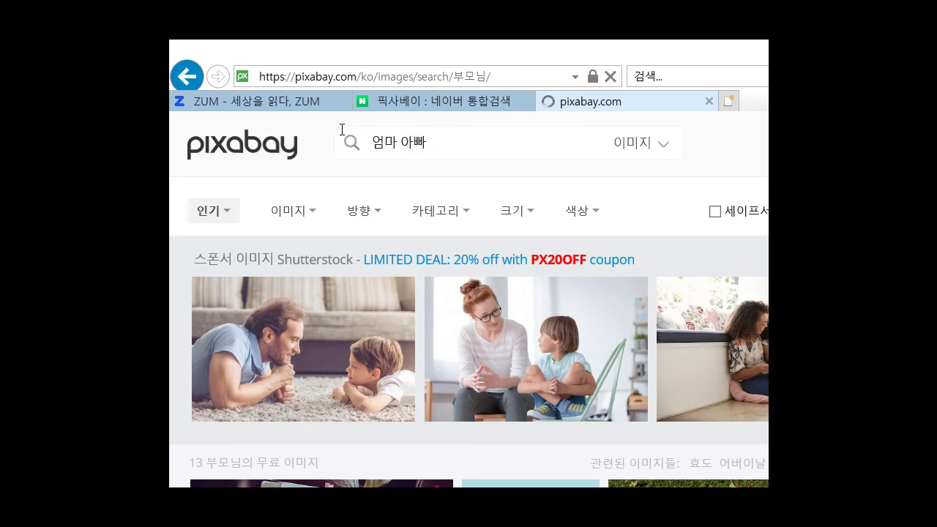
scroll(445, 333, "down", 5)
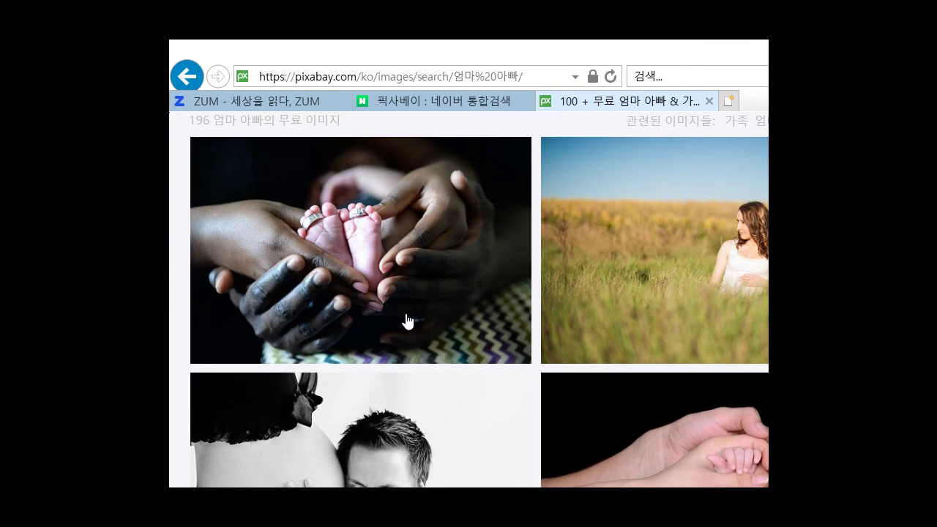
left_click(661, 213)
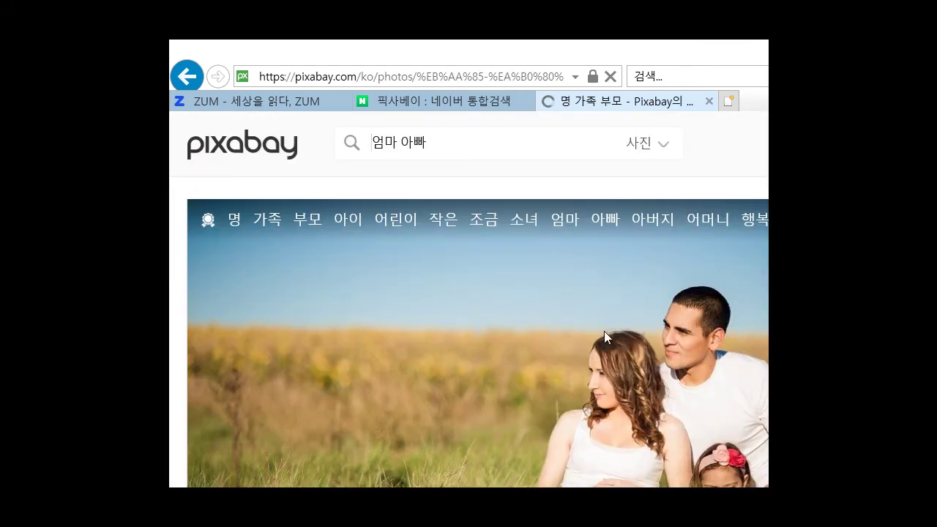
Copy the full-size family-in-the-grass photo from its Pixabay page.
scroll(603, 330, "down", 2)
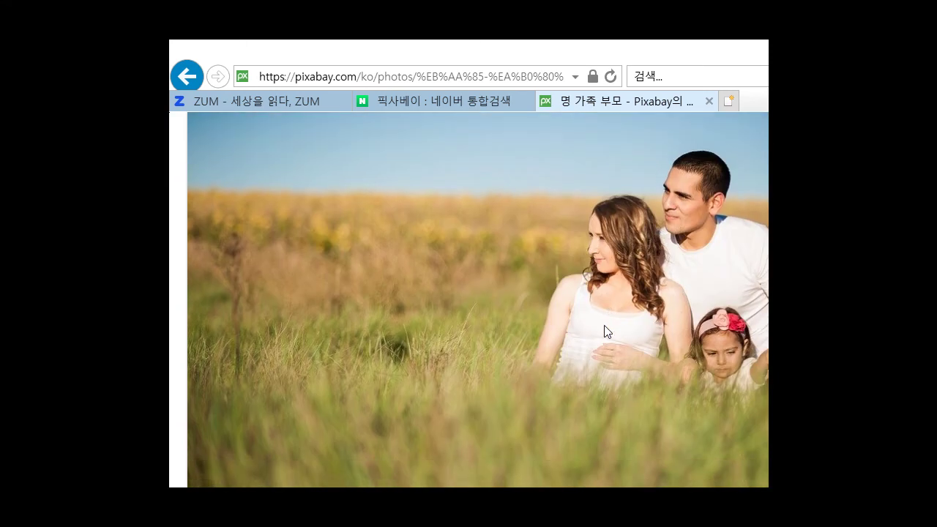
right_click(516, 240)
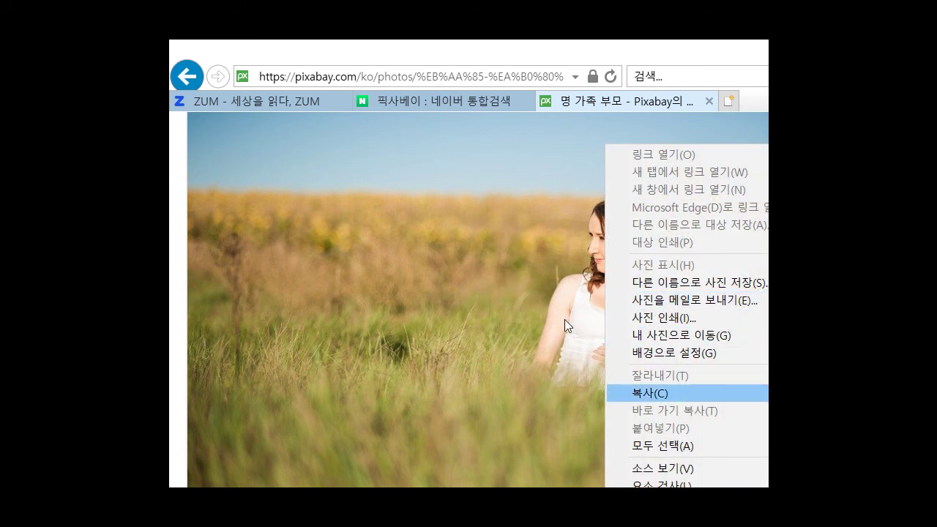
key("Return")
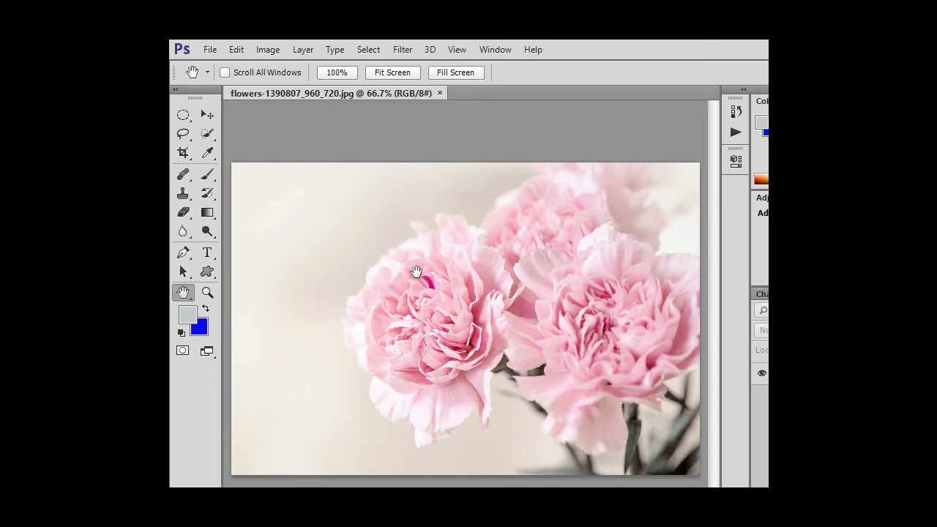
Paste the family photo as Layer 1 over the carnations, check its visibility, then target Background.
key("ctrl+v")
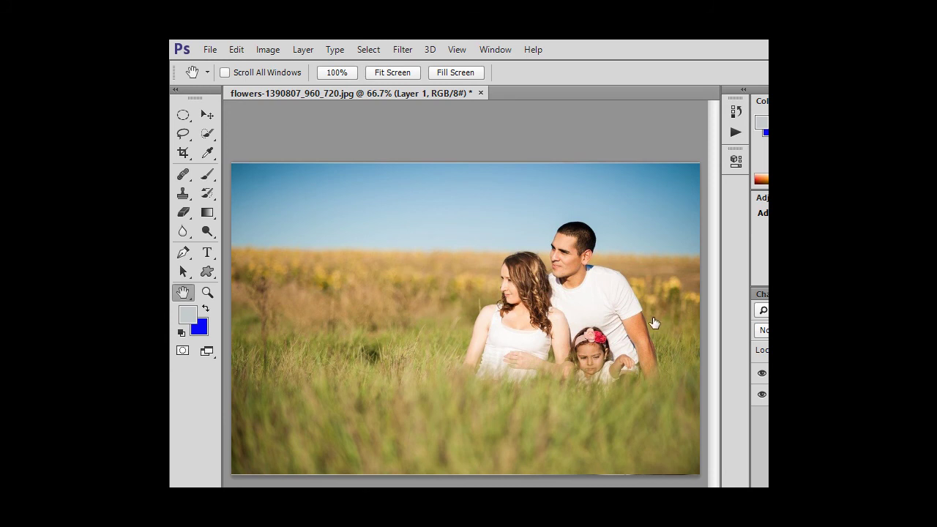
key("ctrl+comma")
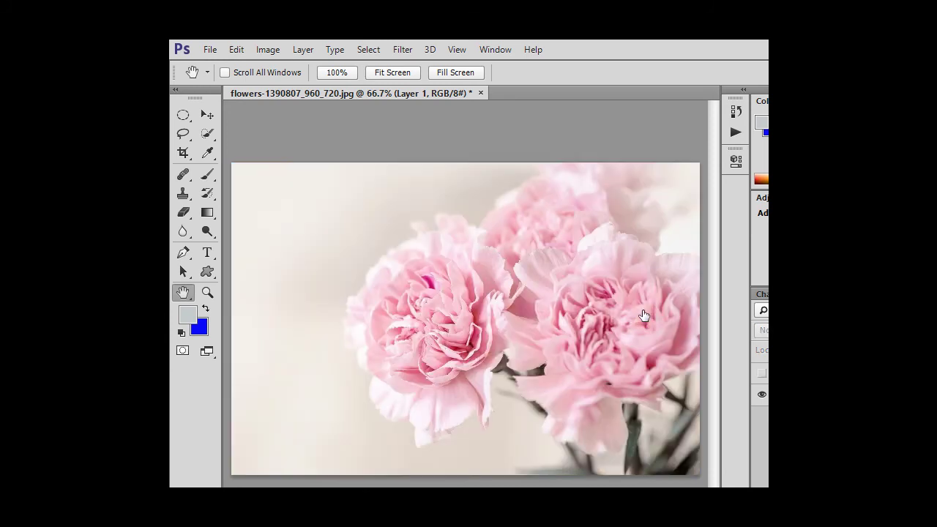
key("ctrl+comma")
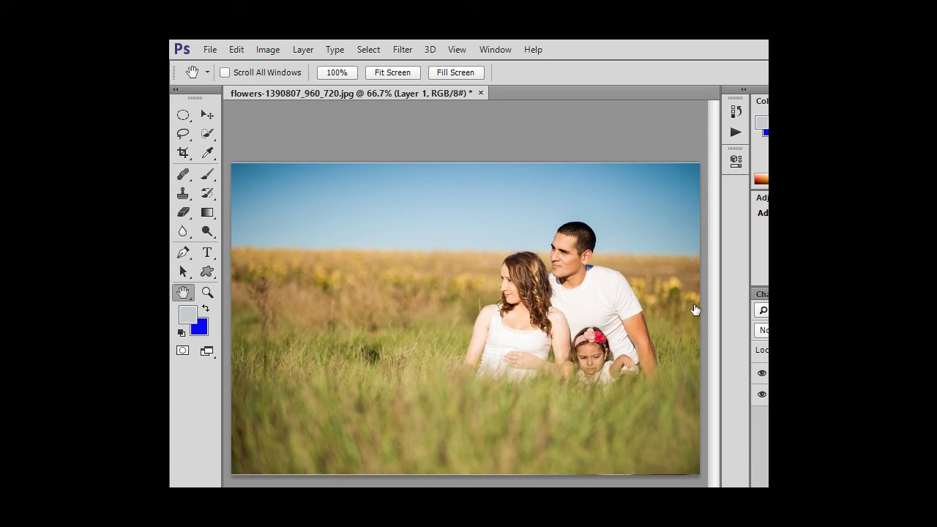
key("ctrl+z")
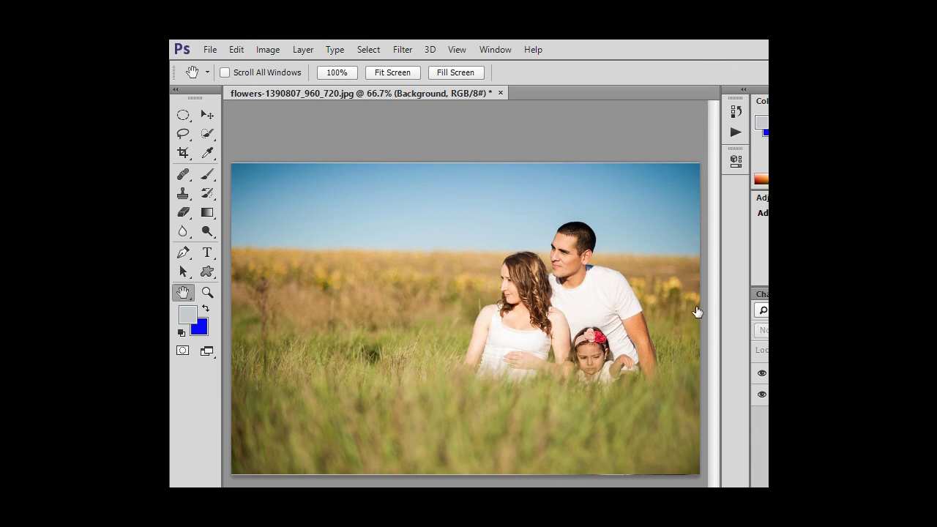
Add a layer mask to the family photo layer and pick the Gradient Tool.
key("ctrl+z")
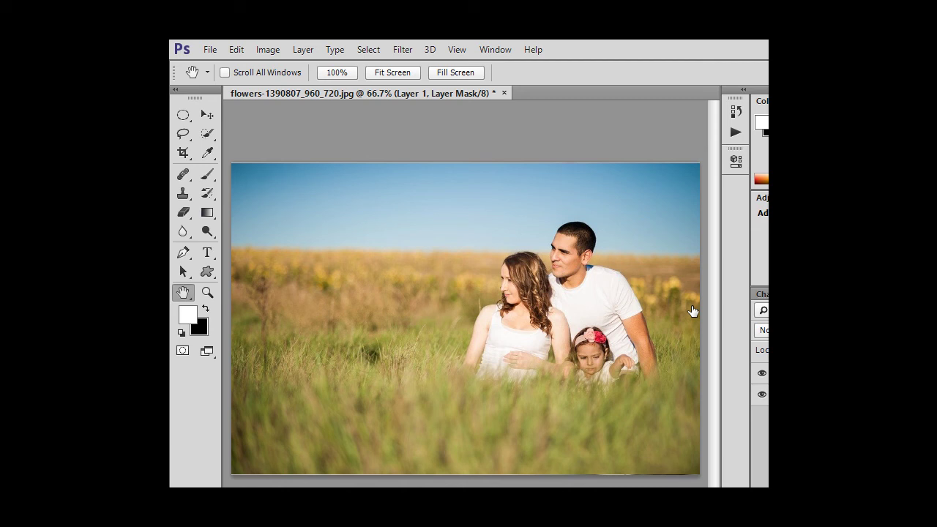
left_click(207, 212)
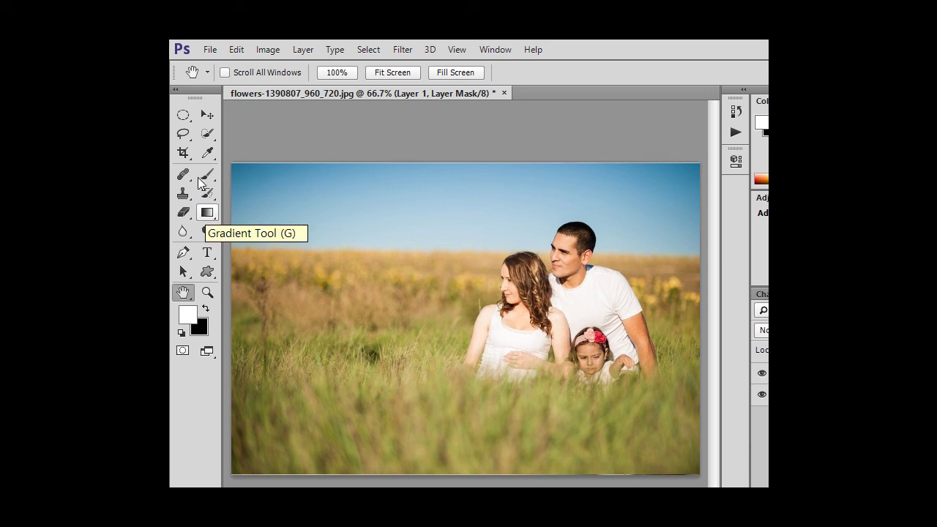
Set the Gradient Tool to the white-to-black Foreground to Background preset.
left_click(207, 212)
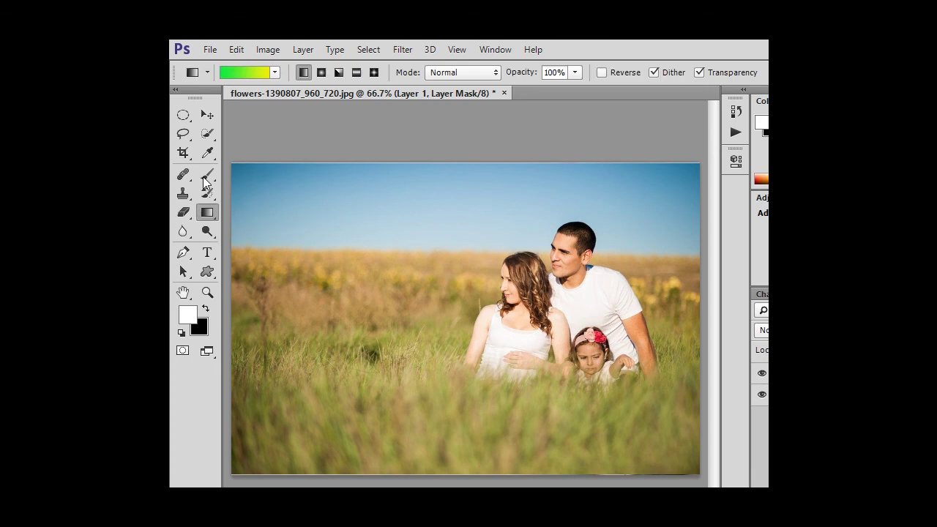
left_click(235, 67)
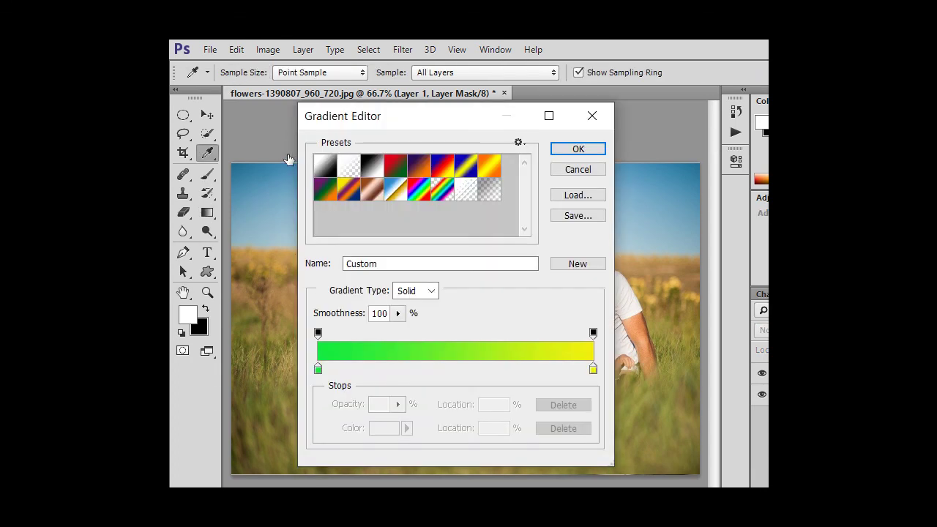
left_click(325, 166)
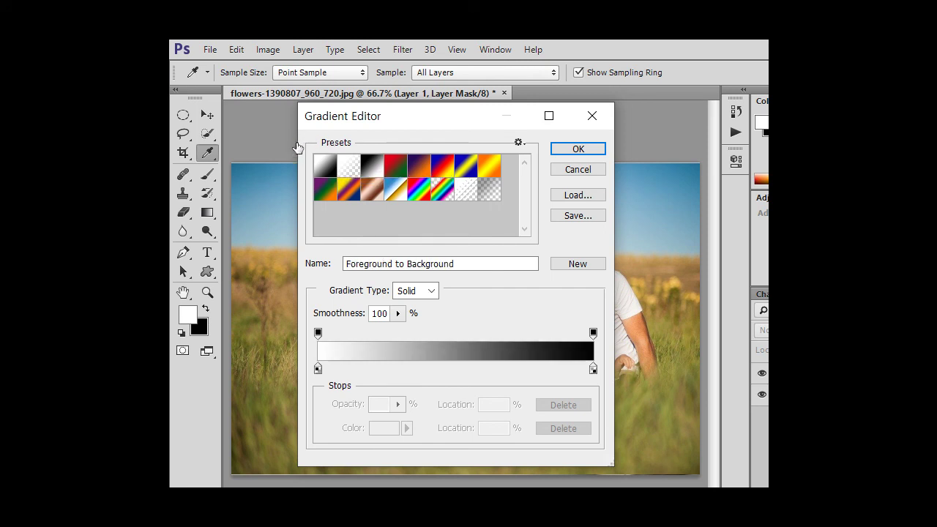
key("Return")
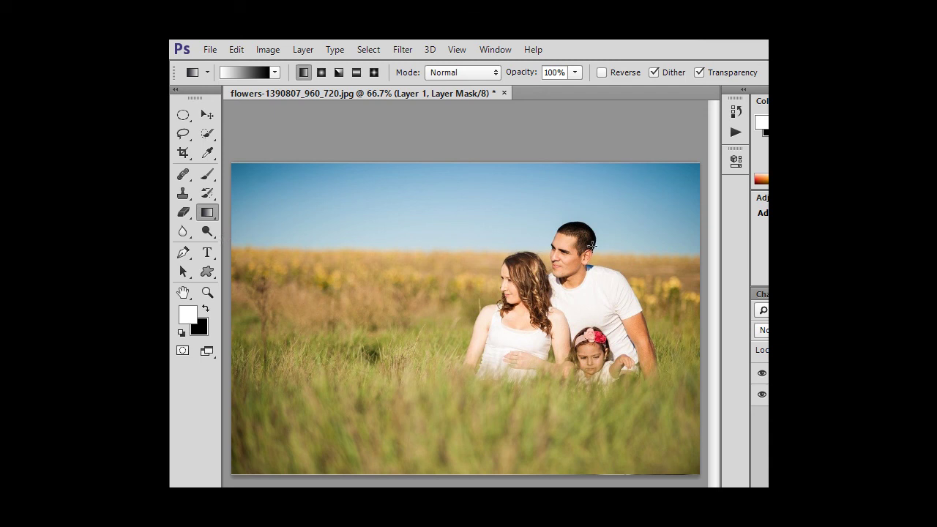
Draw a trial gradient on the mask across the left side, undo it, and target the photo.
left_click_drag(695, 297, 219, 251)
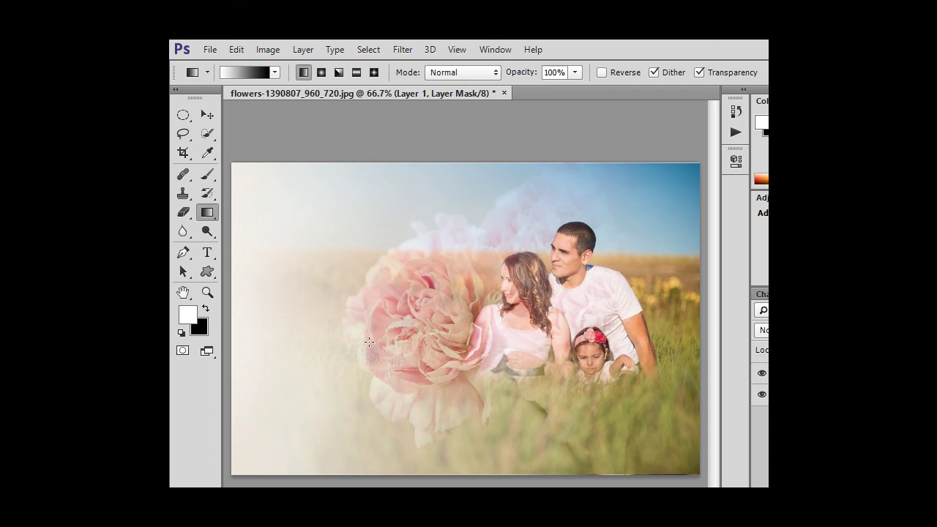
key("ctrl+BackSpace")
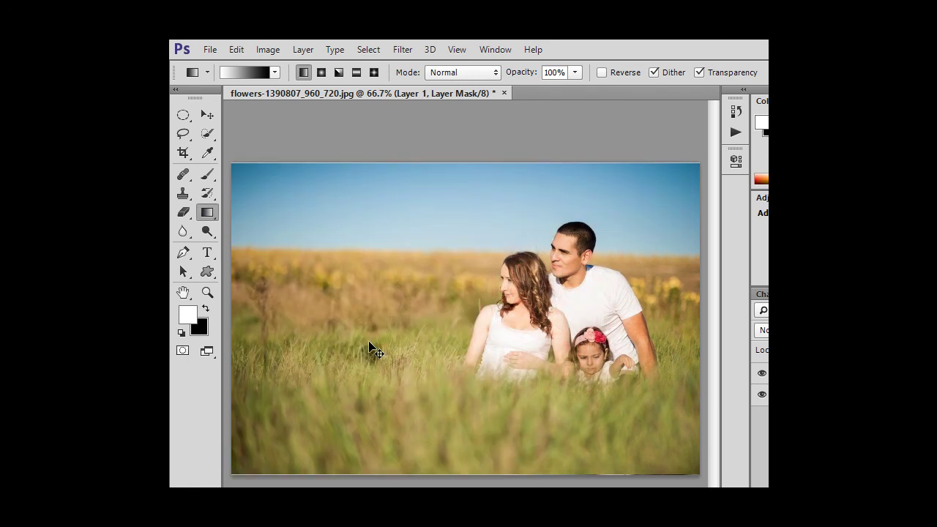
key("ctrl+2")
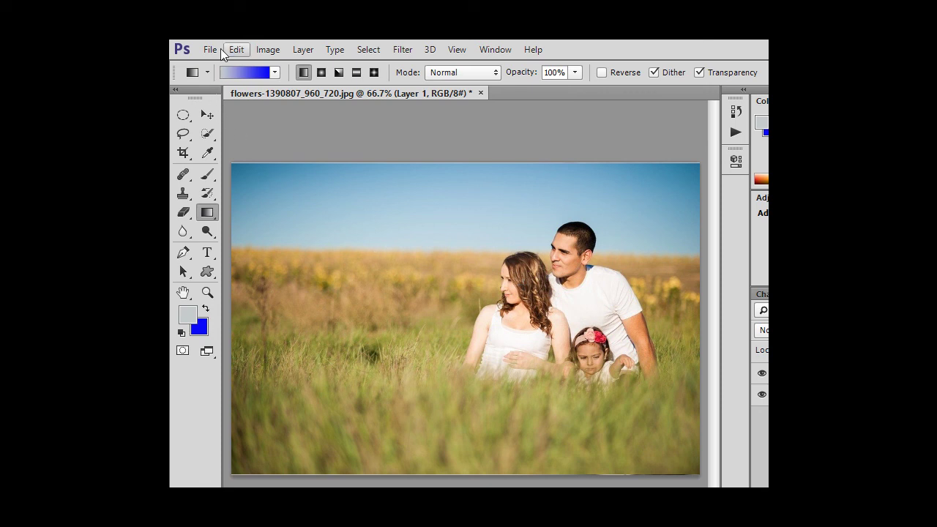
Flip the family photo horizontally with Edit > Transform, then undo to compare orientations.
left_click(224, 49)
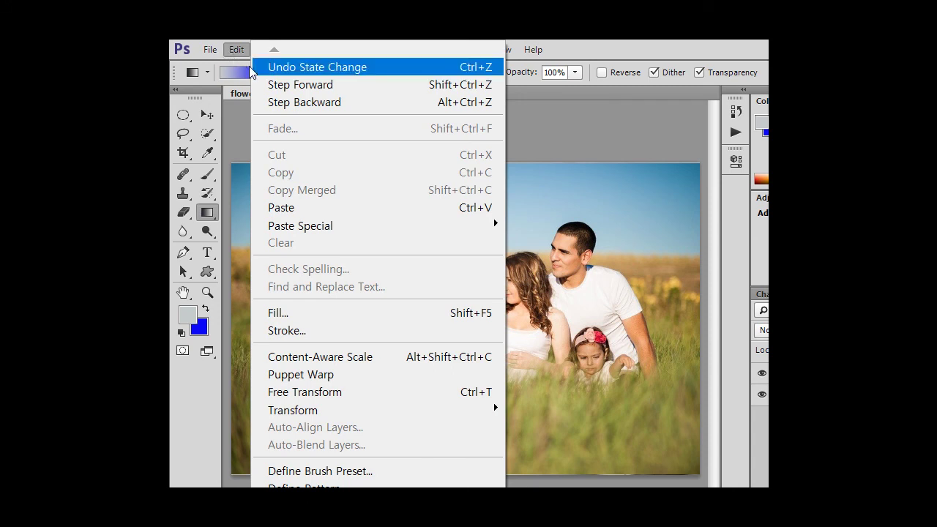
key("Right")
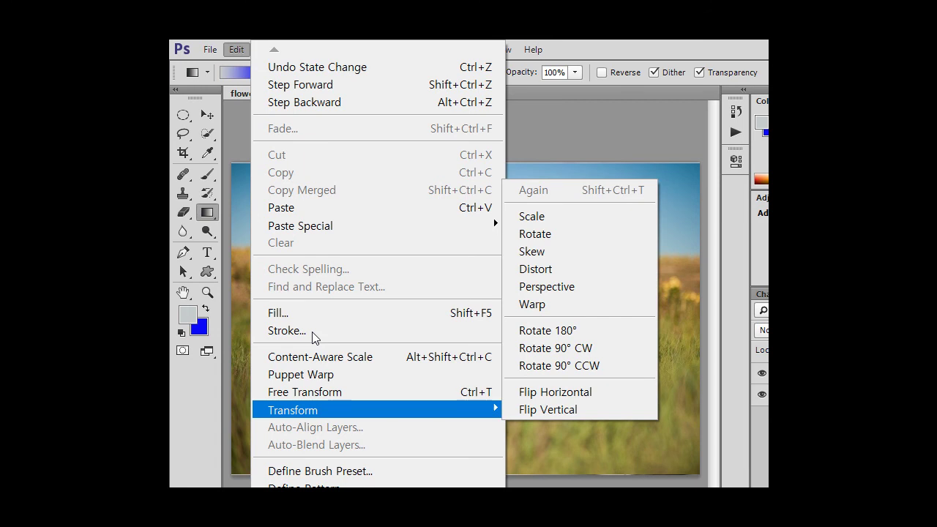
key("Up")
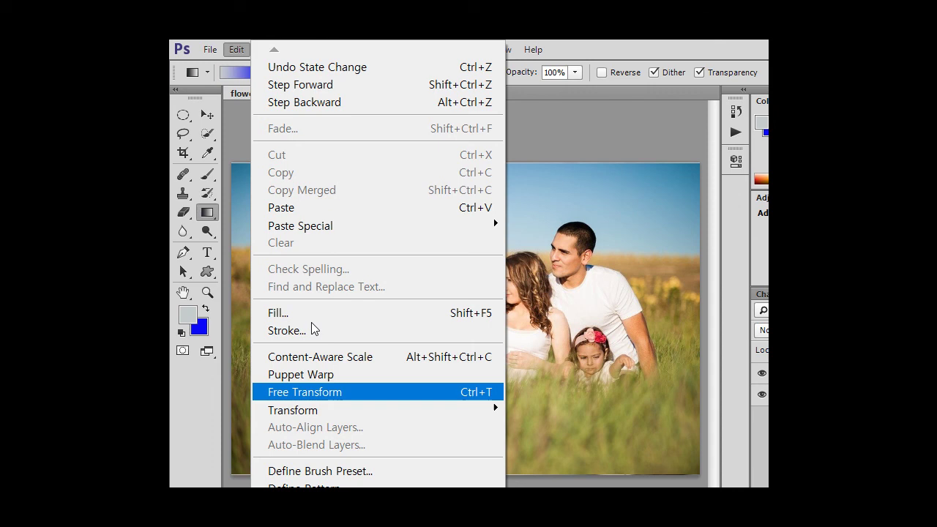
key("Down")
key("Right")
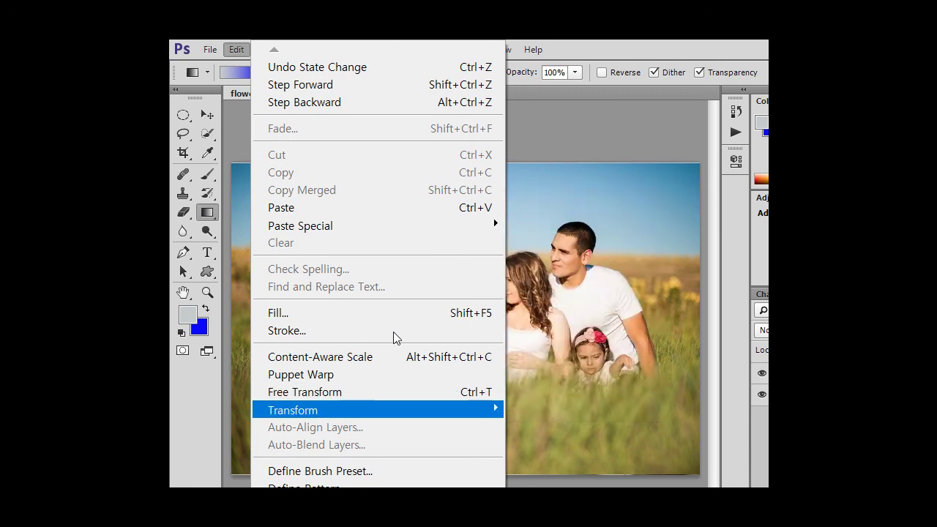
key("Up")
key("Up")
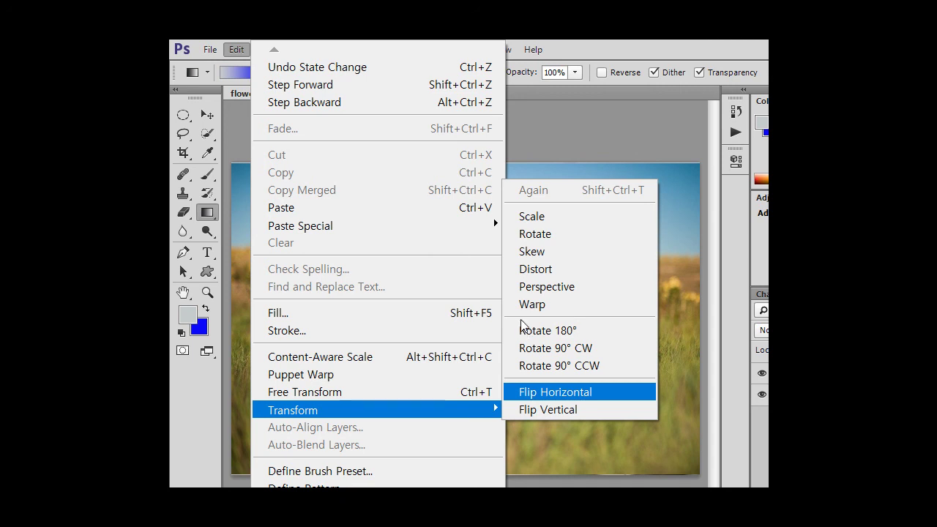
key("Return")
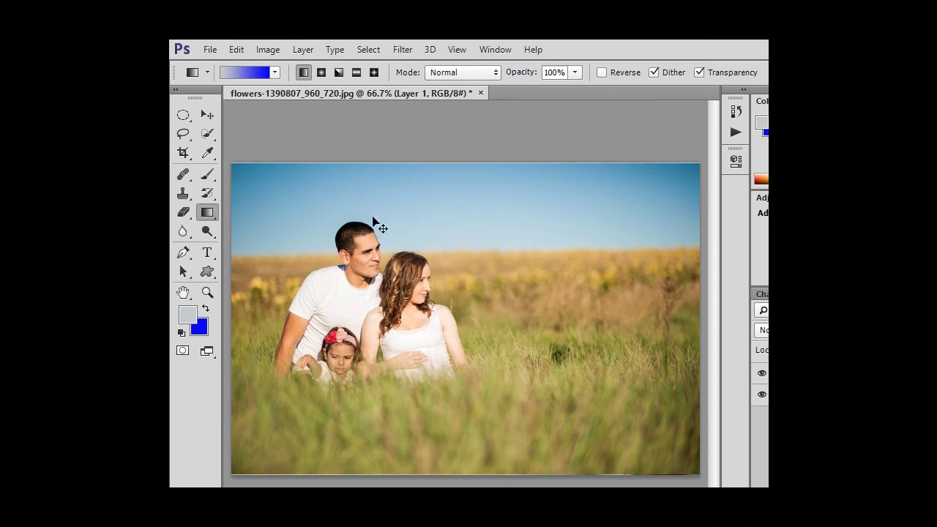
key("ctrl+z")
key("ctrl+z")
key("ctrl+z")
key("ctrl+z")
key("ctrl+z")
key("ctrl+z")
key("ctrl+z")
key("ctrl+z")
key("ctrl+z")
key("ctrl+z")
Drag a gradient on the mask from the right edge leftward, then toggle Background to check.
key("ctrl+backslash")
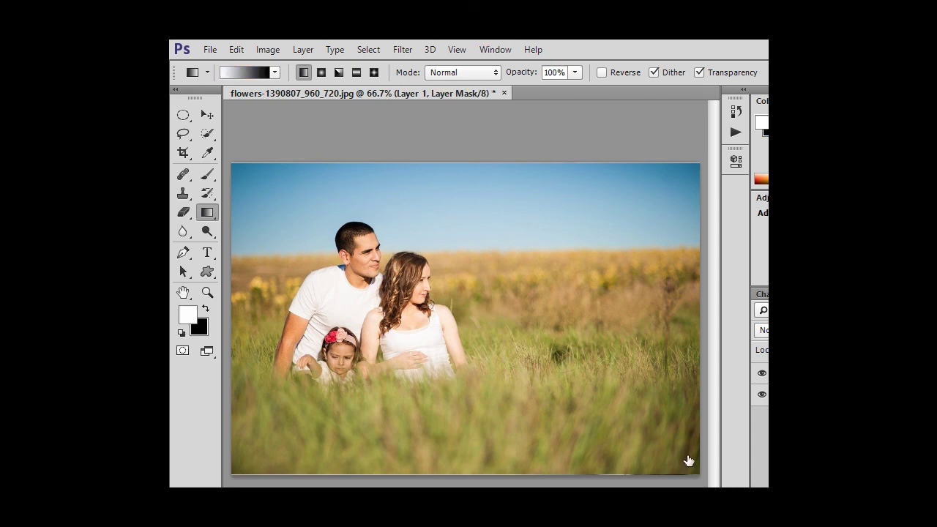
mouse_move(699, 311)
left_mouse_down()
mouse_move(222, 262)
mouse_move(313, 253)
mouse_move(592, 268)
left_mouse_up()
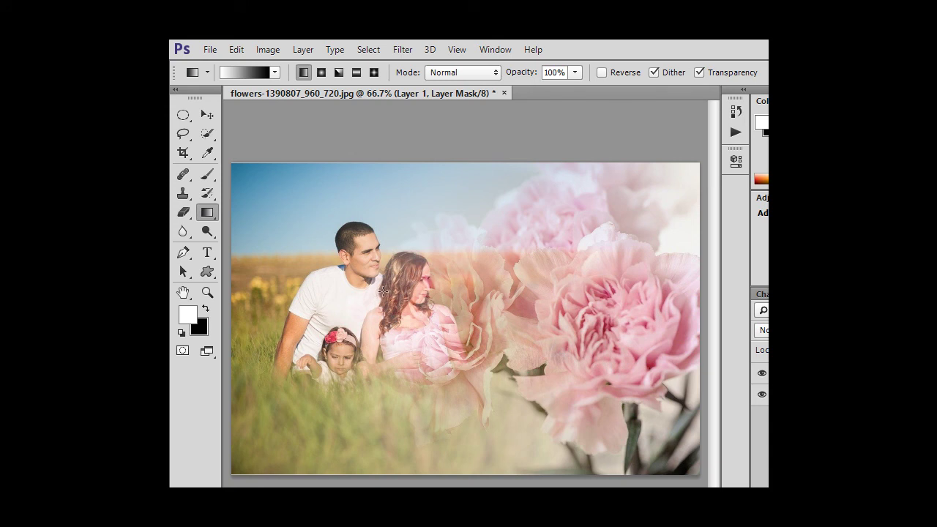
key("ctrl+comma")
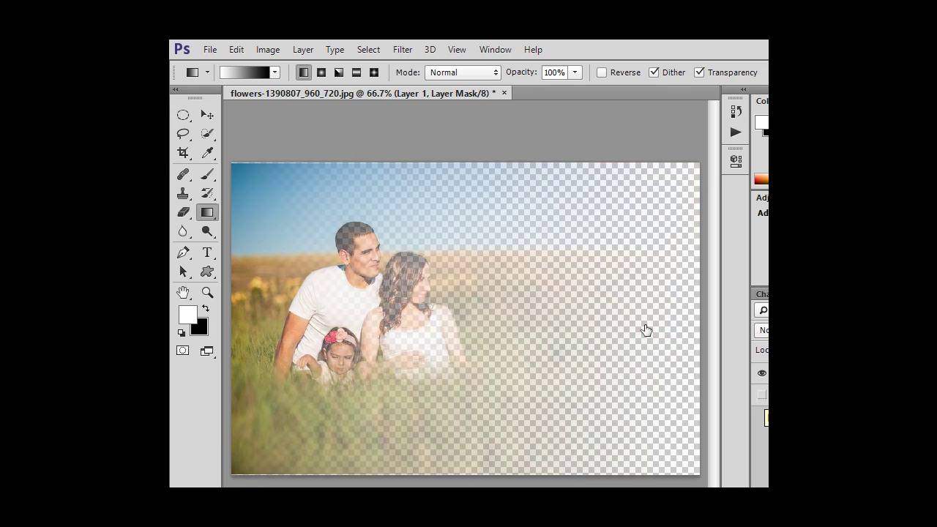
key("ctrl+comma")
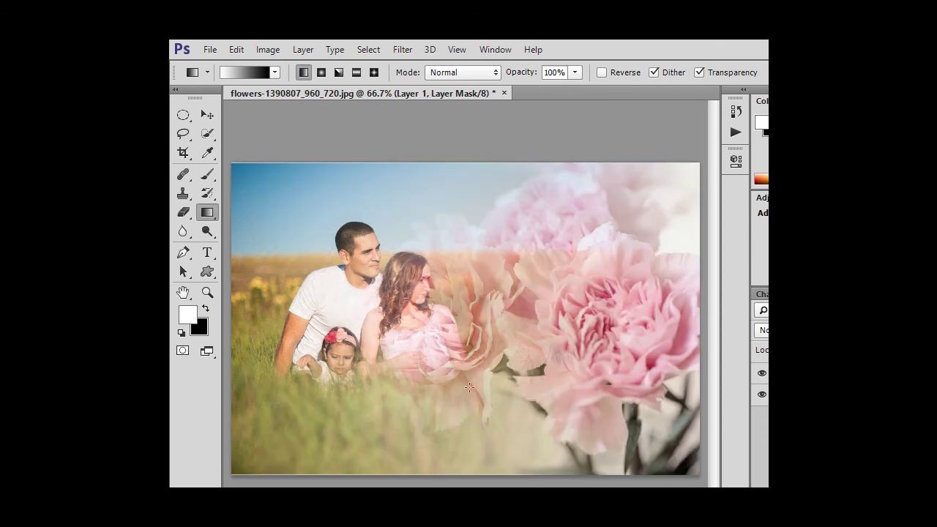